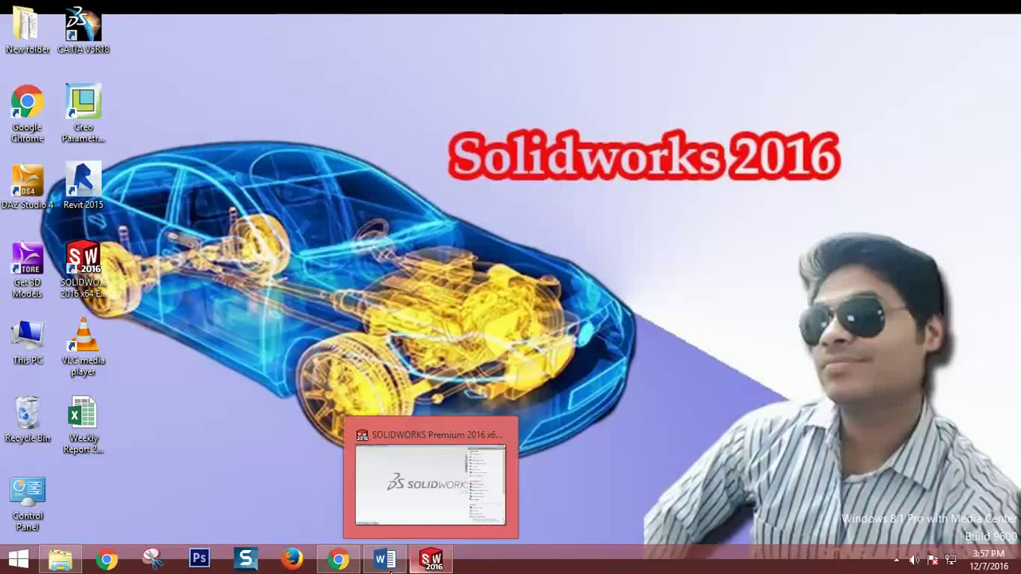
# Highlight the Revolve and Revolve cut lines in Word's Features list yellow, then return to SOLIDWORKS
pyautogui.click(384, 561)
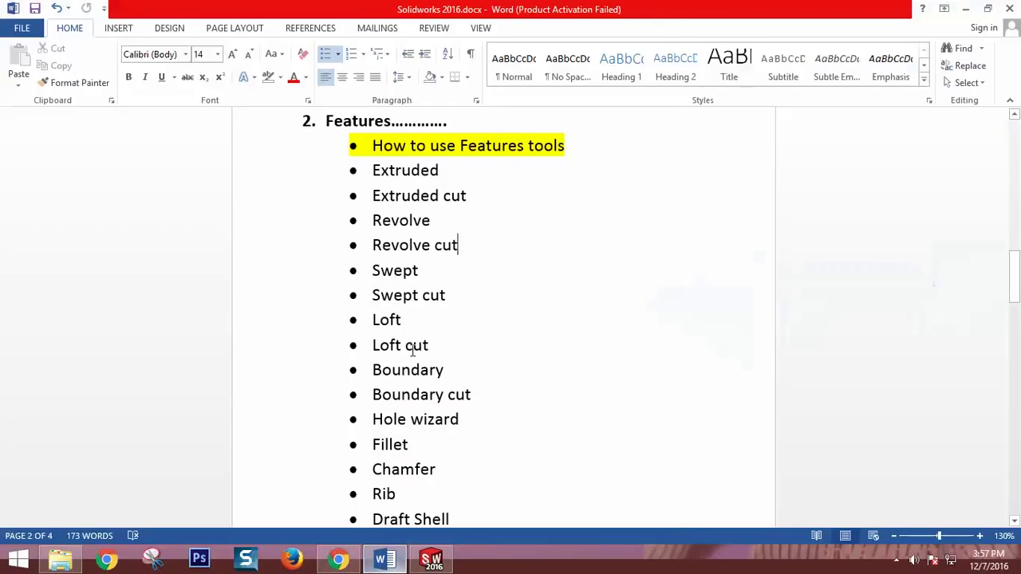
pyautogui.moveTo(473, 246); pyautogui.dragTo(373, 220)
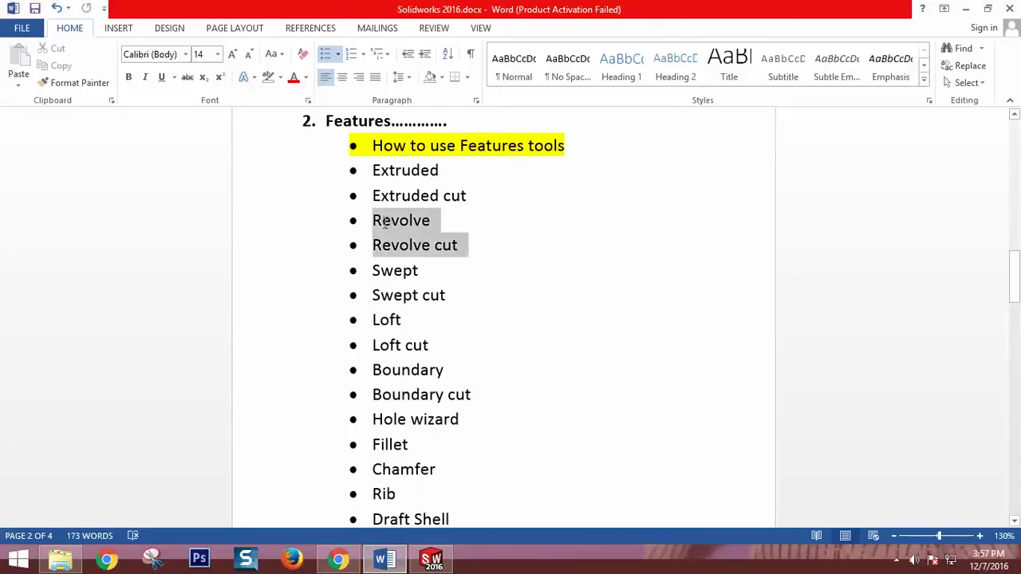
pyautogui.click(281, 78)
pyautogui.click(271, 98)
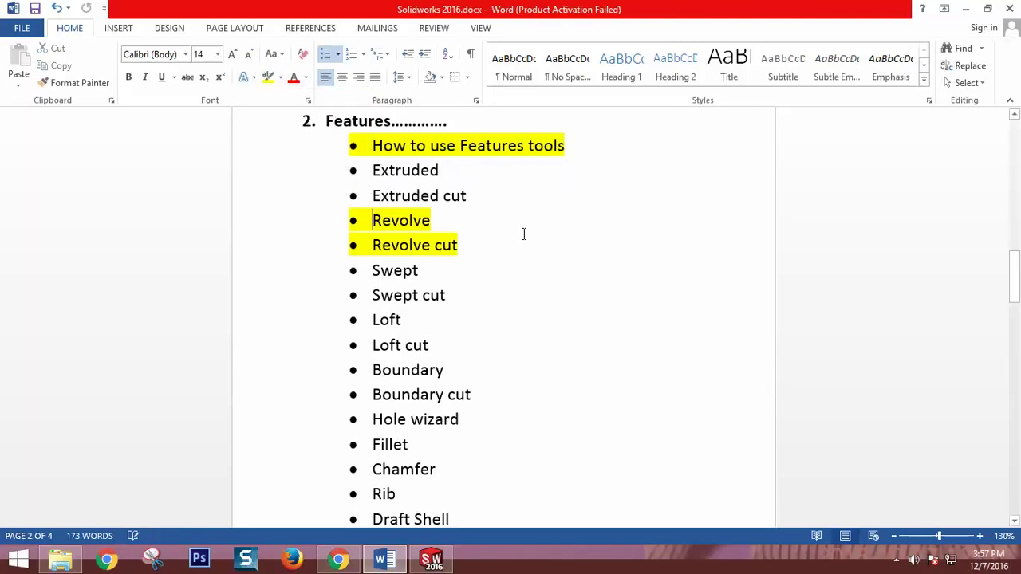
pyautogui.click(432, 558)
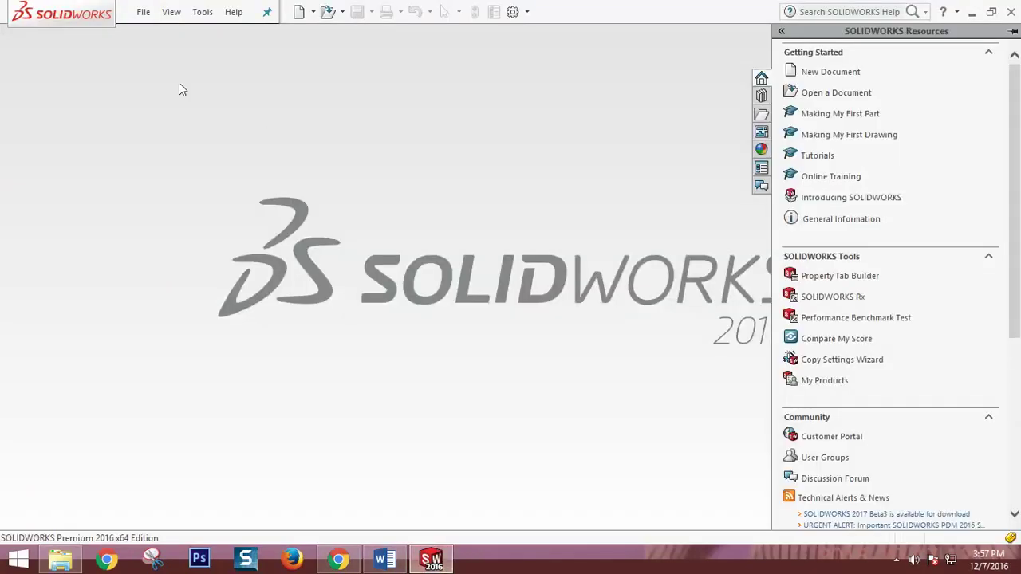
# Create a new blank Part document, Part1
pyautogui.click(296, 12)
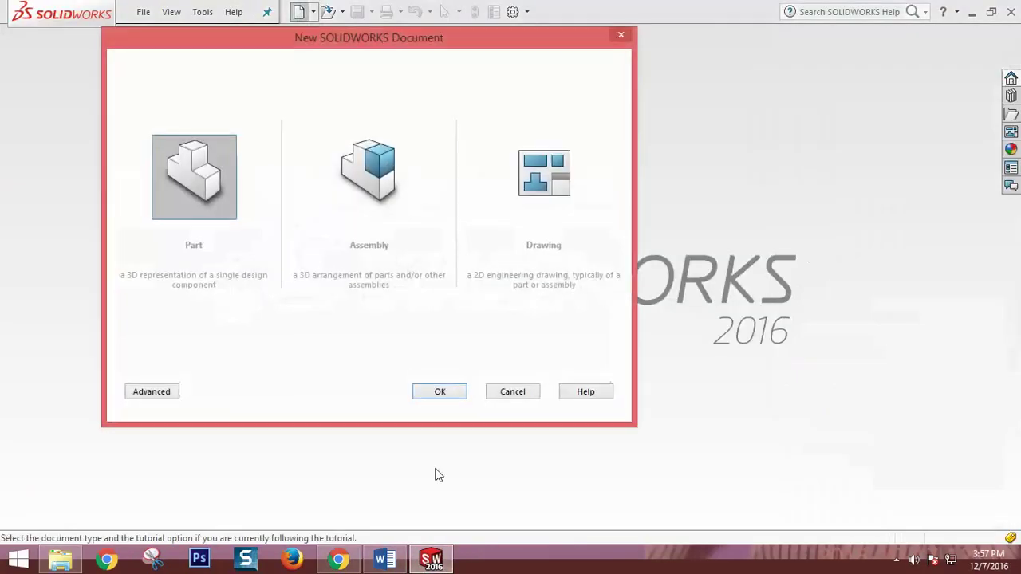
pyautogui.click(441, 391)
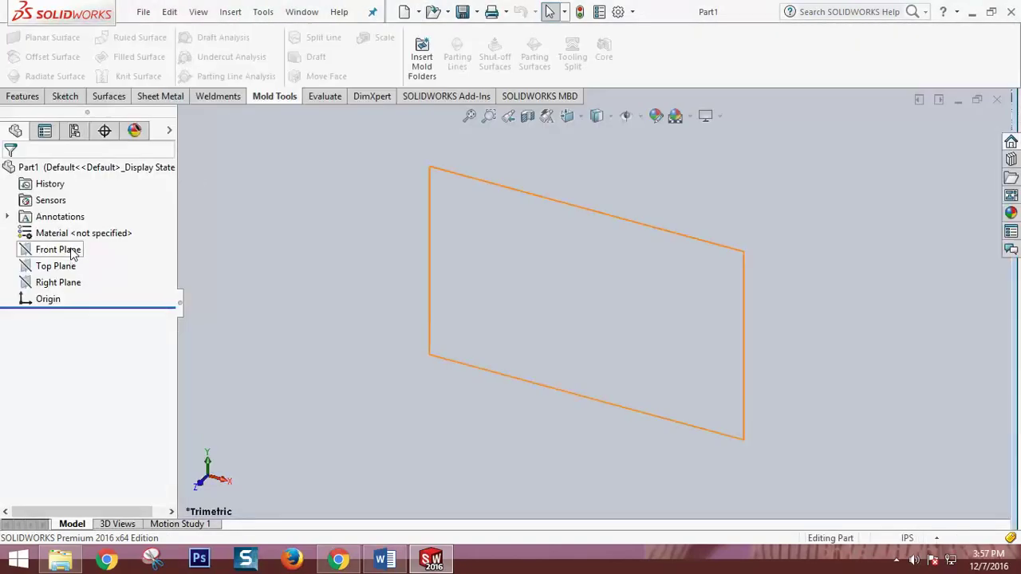
# On a Front Plane sketch, draw a vertical line, a horizontal base line and a short slanted line
pyautogui.click(84, 251)
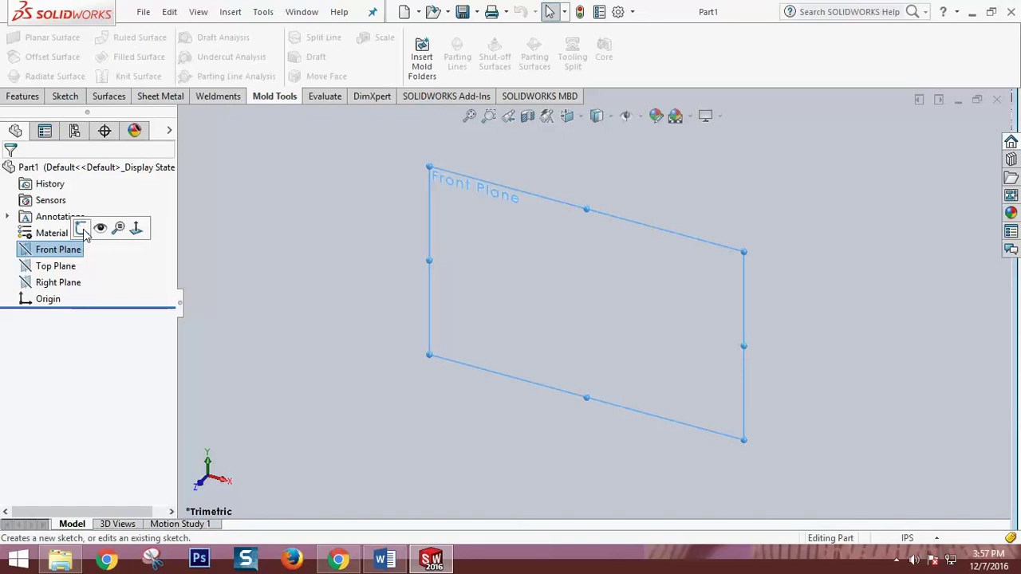
pyautogui.click(82, 229)
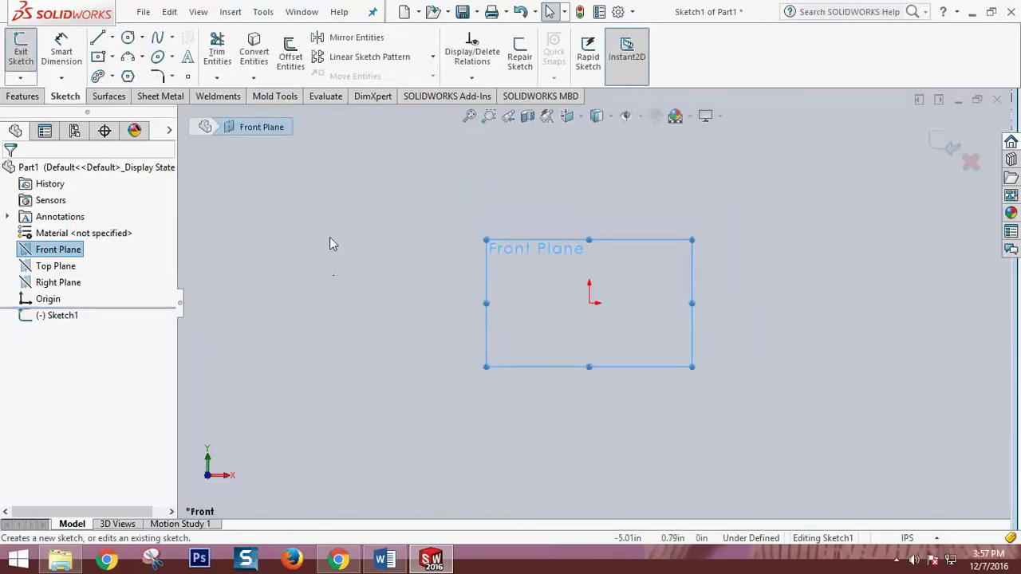
pyautogui.click(98, 39)
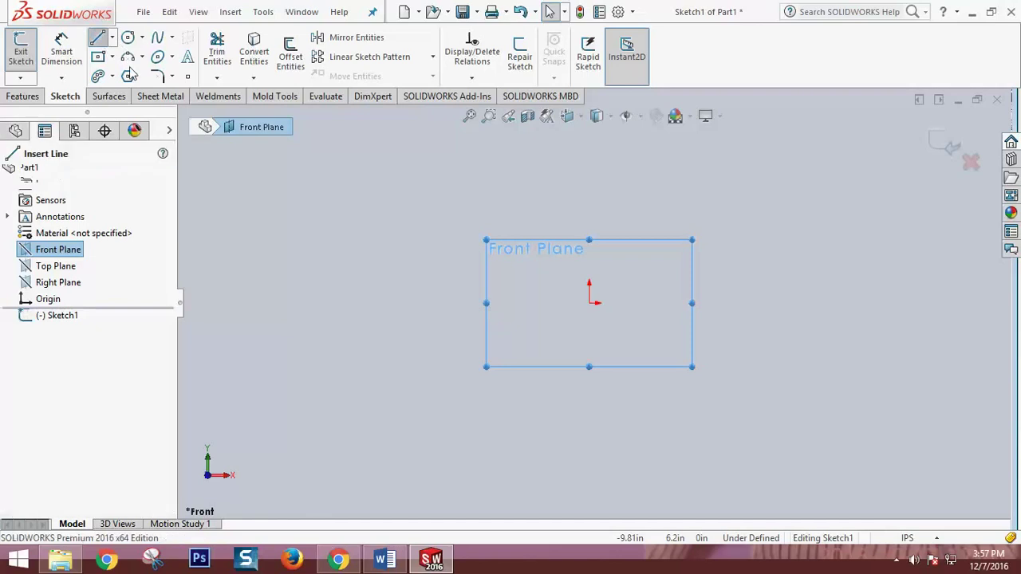
pyautogui.click(590, 180)
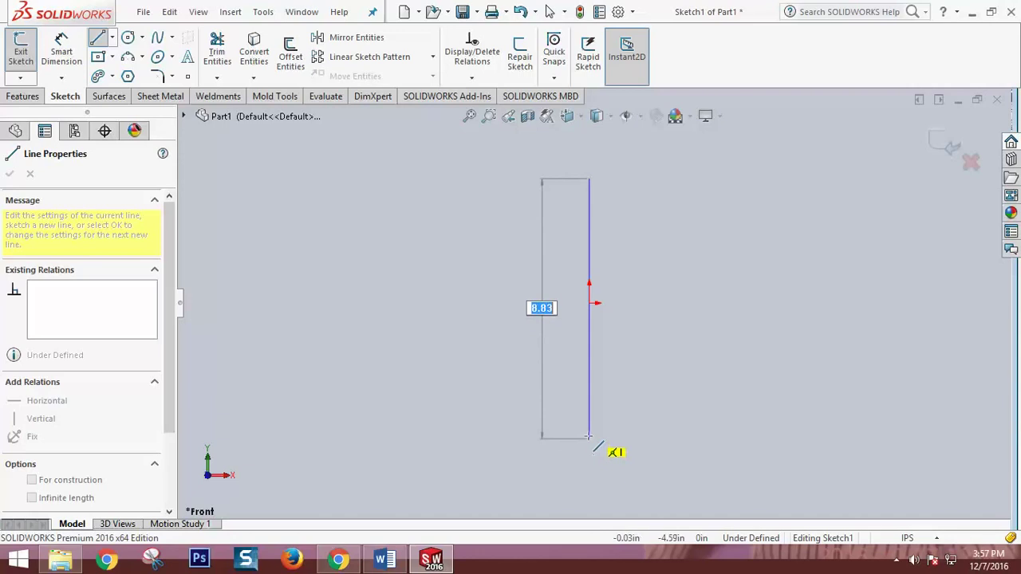
pyautogui.doubleClick(589, 425)
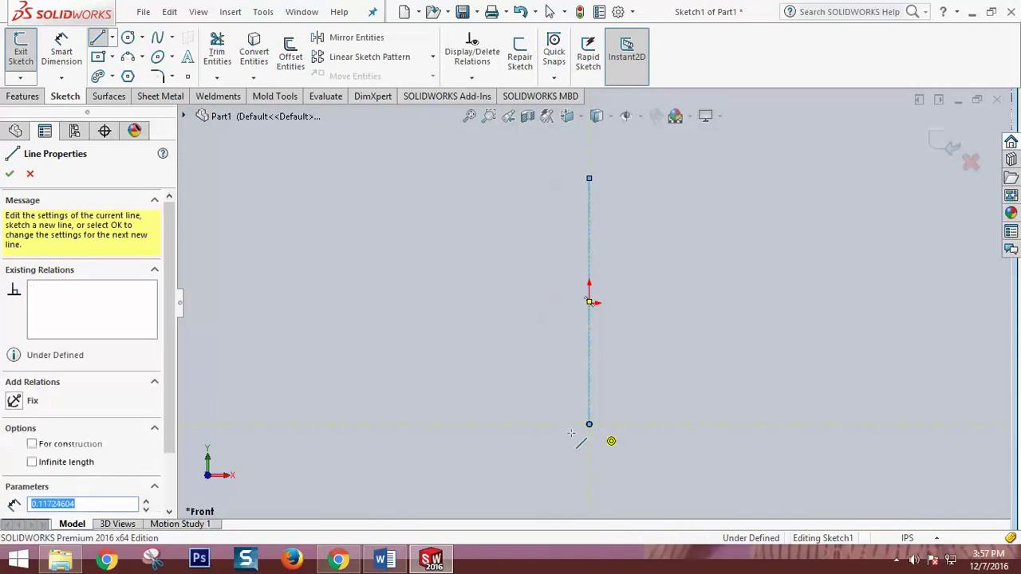
pyautogui.click(524, 425)
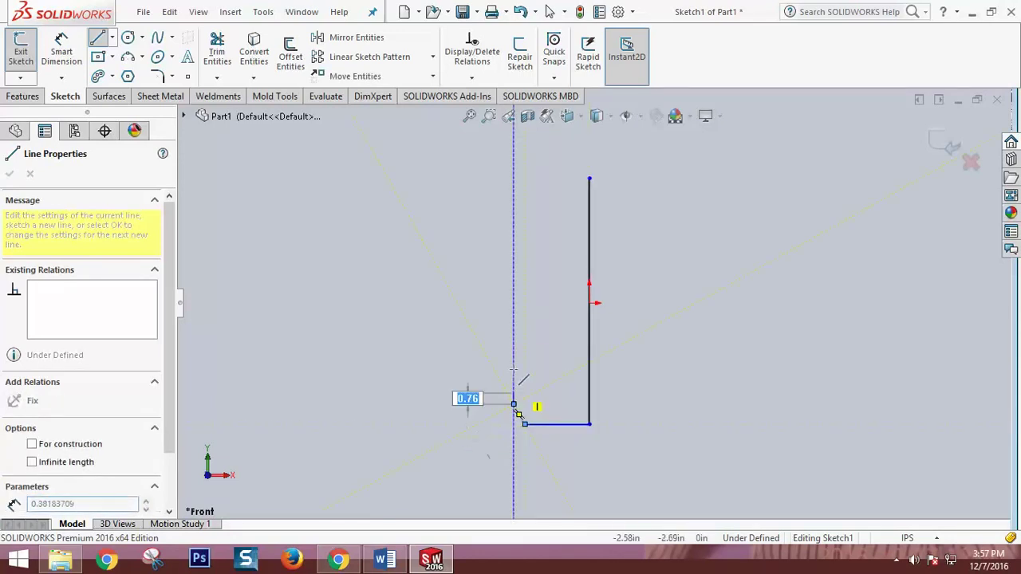
pyautogui.click(472, 439)
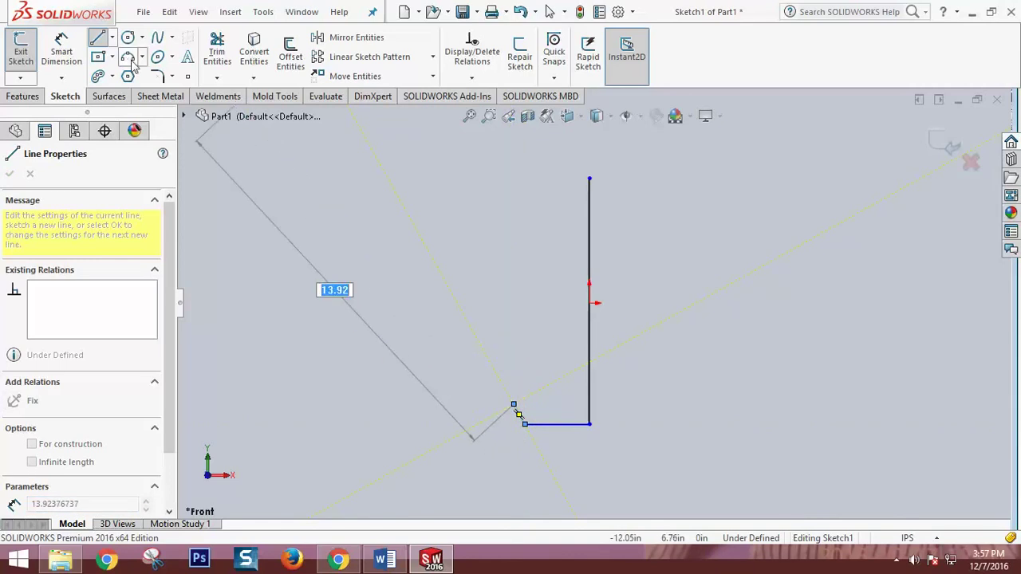
pyautogui.click(129, 59)
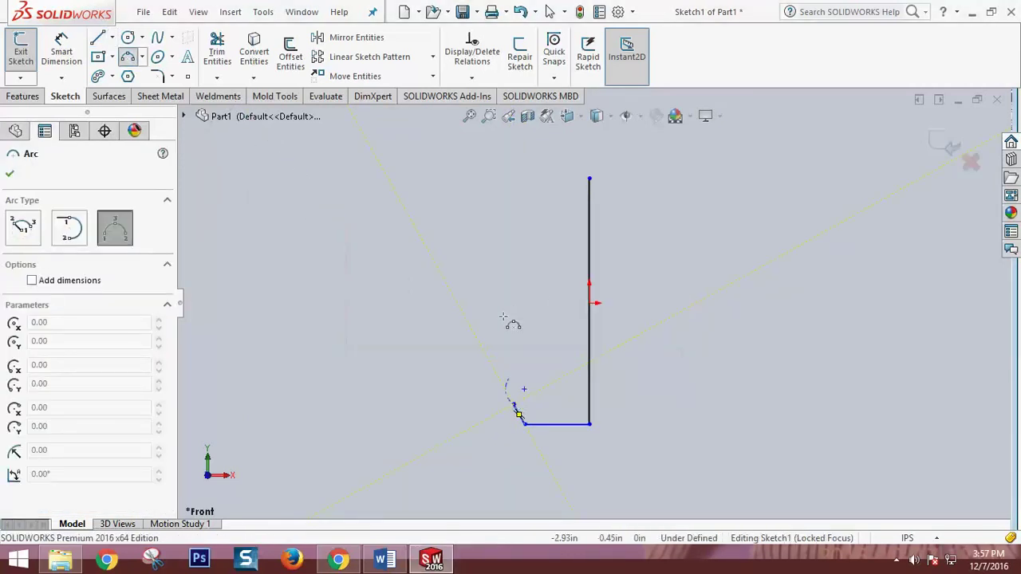
# Try the arc and tangent arc tools, then settle on the 3 Point Arc tool
pyautogui.press('Escape')
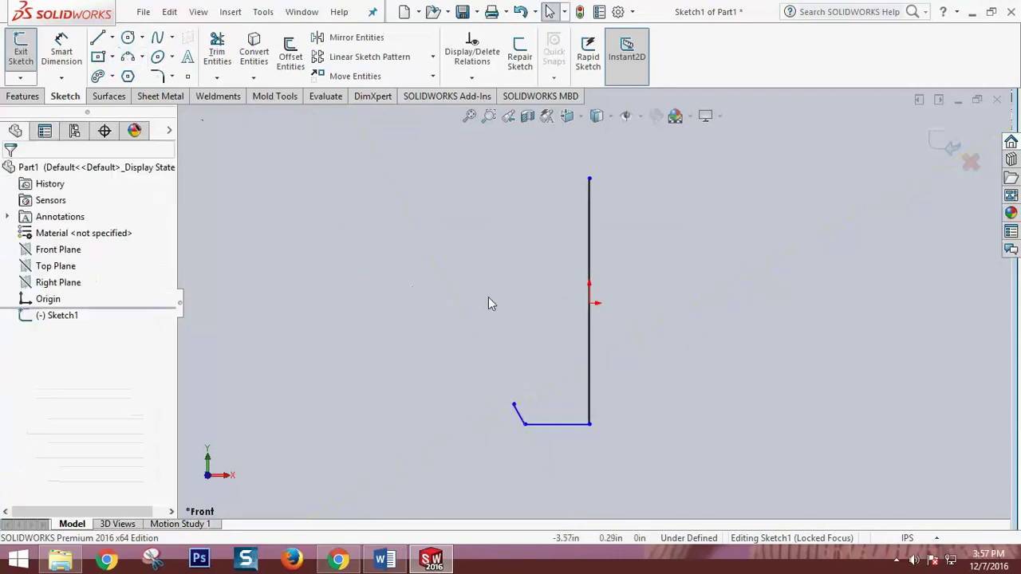
pyautogui.click(129, 59)
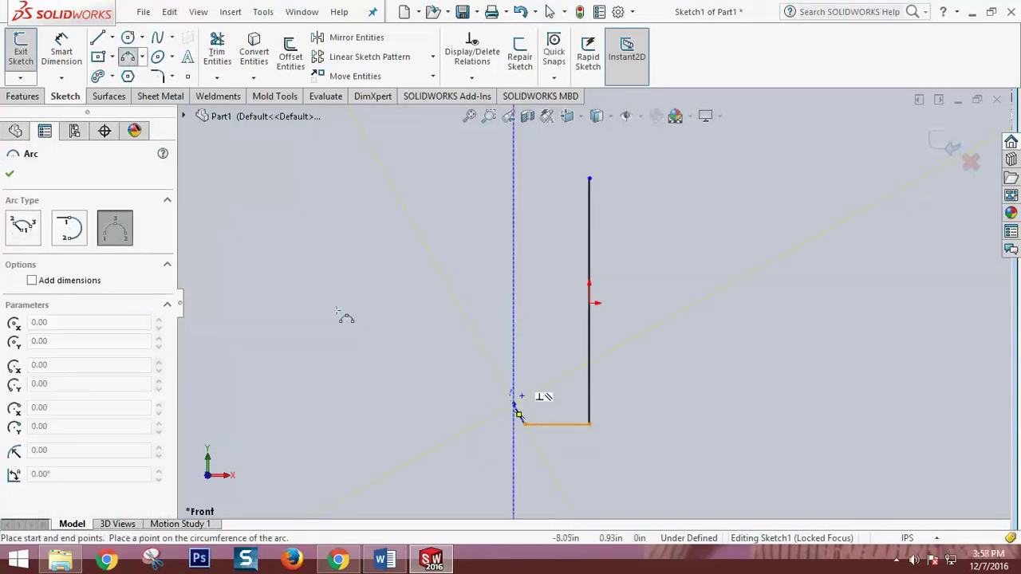
pyautogui.scroll(-1, 590, 354)
pyautogui.scroll(1, 560, 353)
pyautogui.press('Escape')
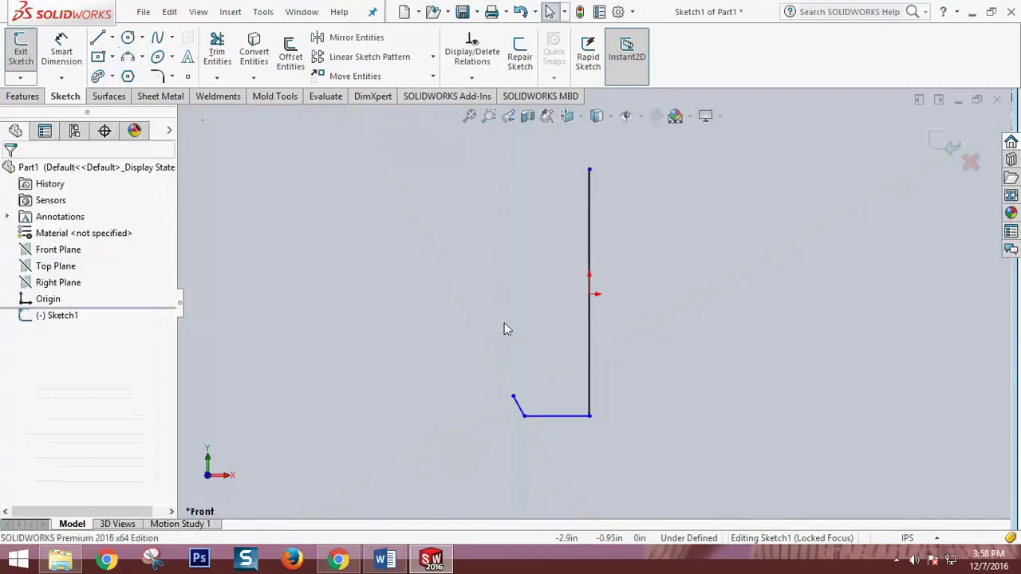
pyautogui.click(128, 57)
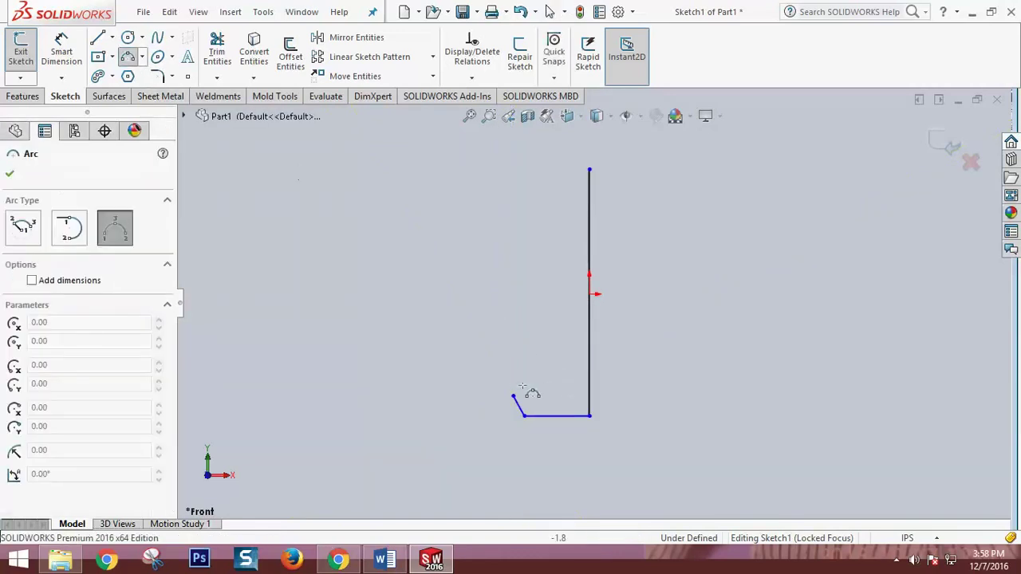
pyautogui.scroll(-2, 475, 327)
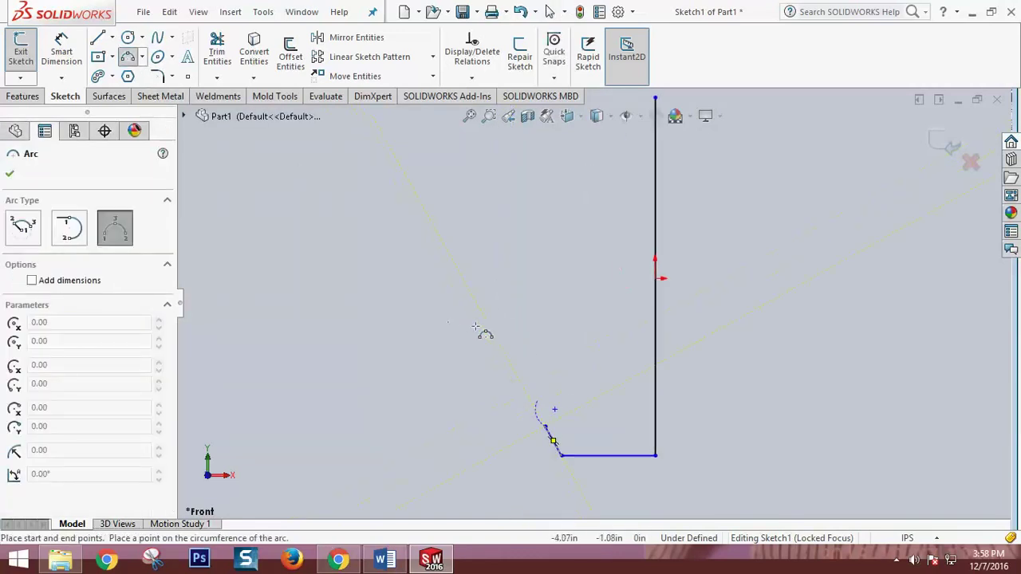
pyautogui.scroll(1, 548, 324)
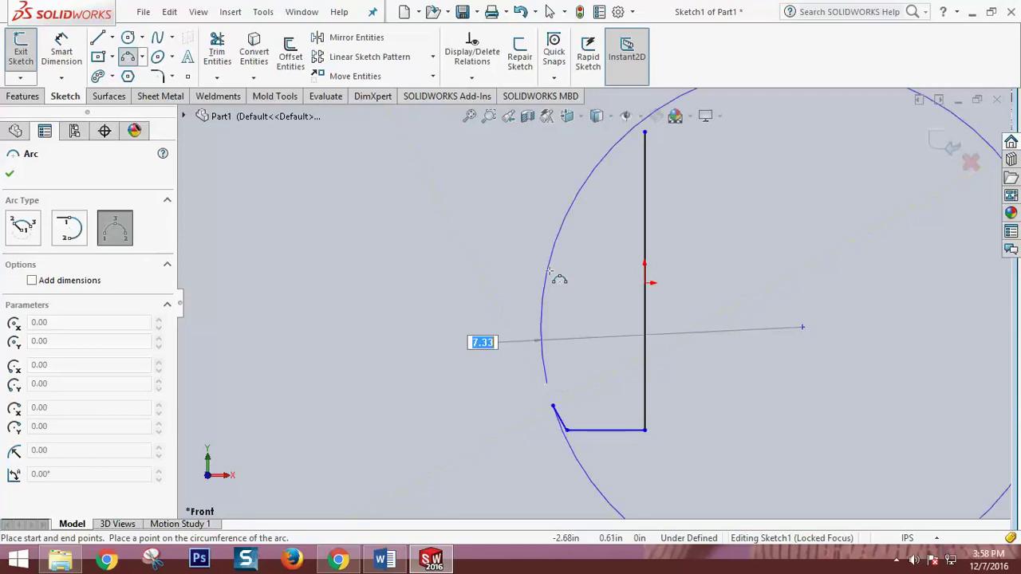
pyautogui.press('Escape')
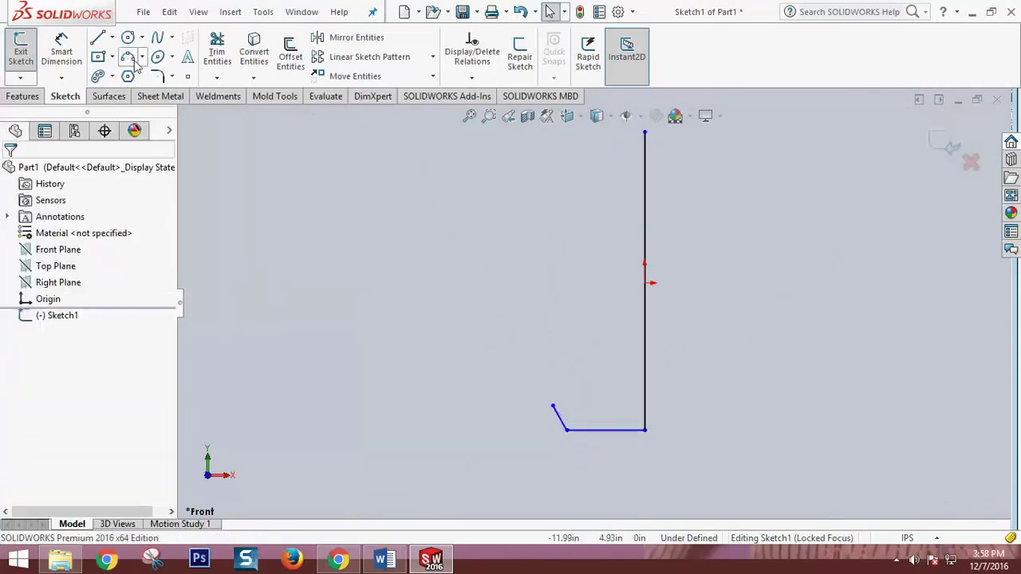
pyautogui.click(141, 56)
pyautogui.click(151, 108)
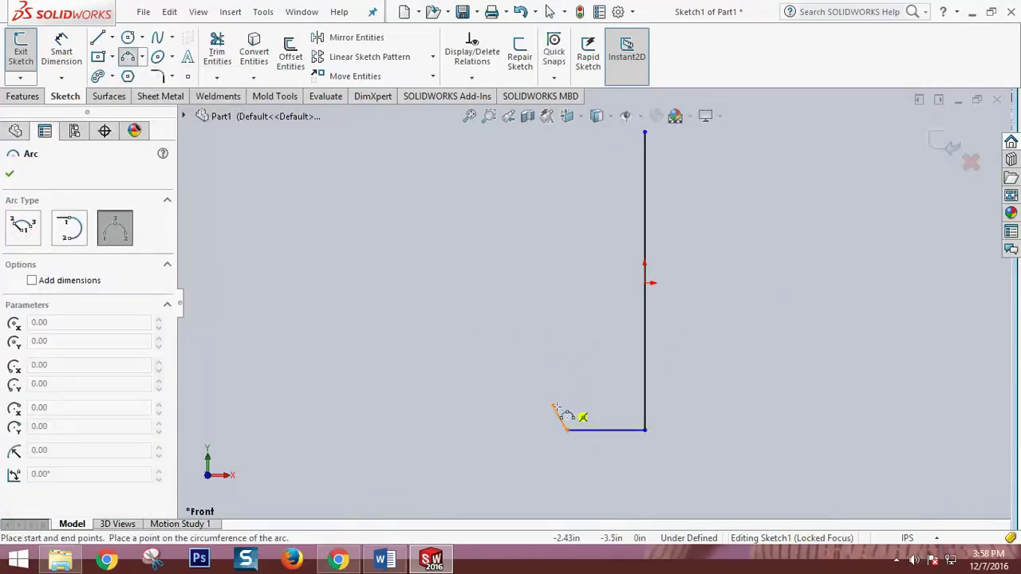
# Draw two connected three-point arcs rising from the slanted line to shape the vase's side
pyautogui.click(550, 265)
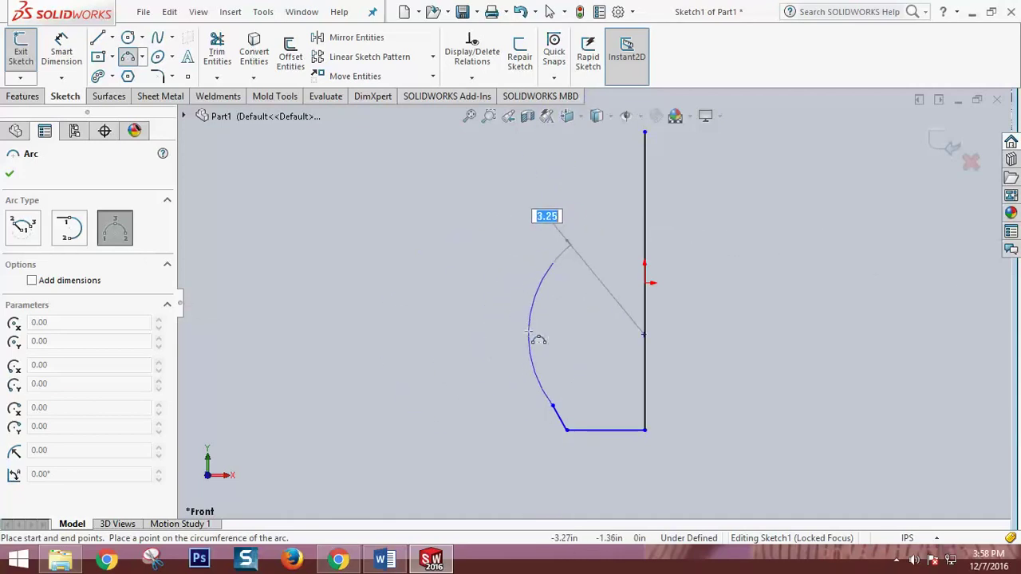
pyautogui.click(533, 336)
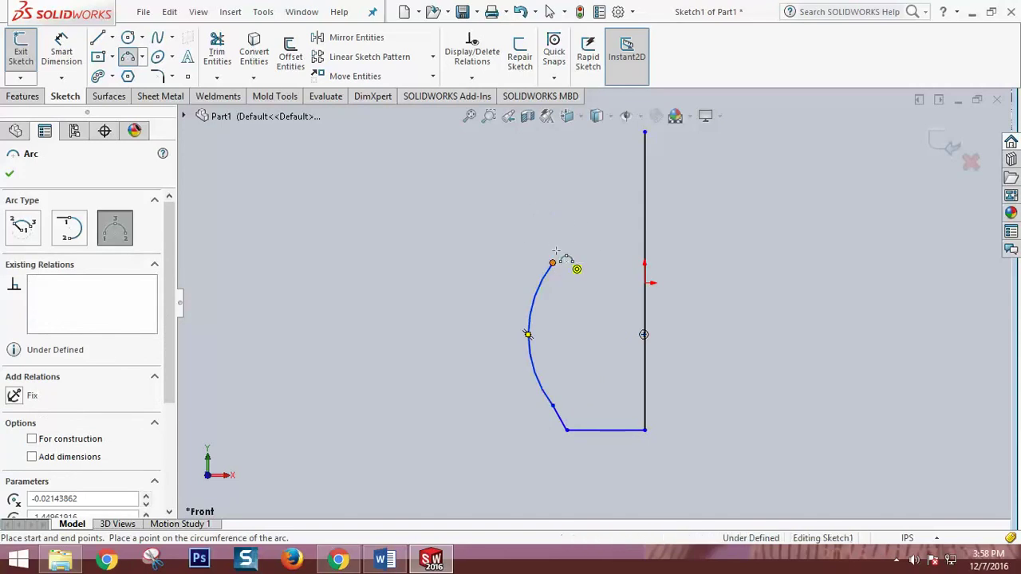
pyautogui.click(552, 263)
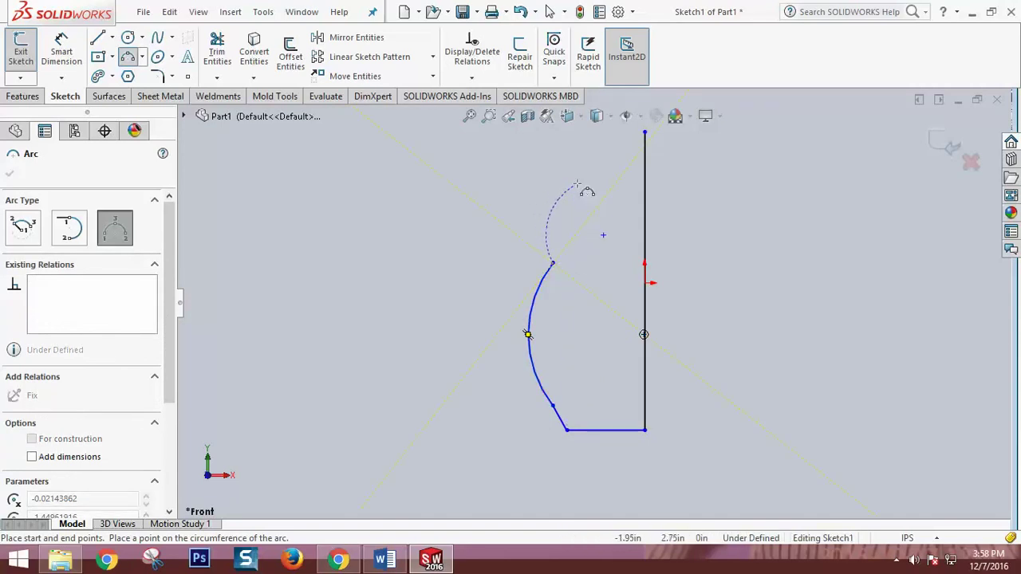
pyautogui.click(577, 179)
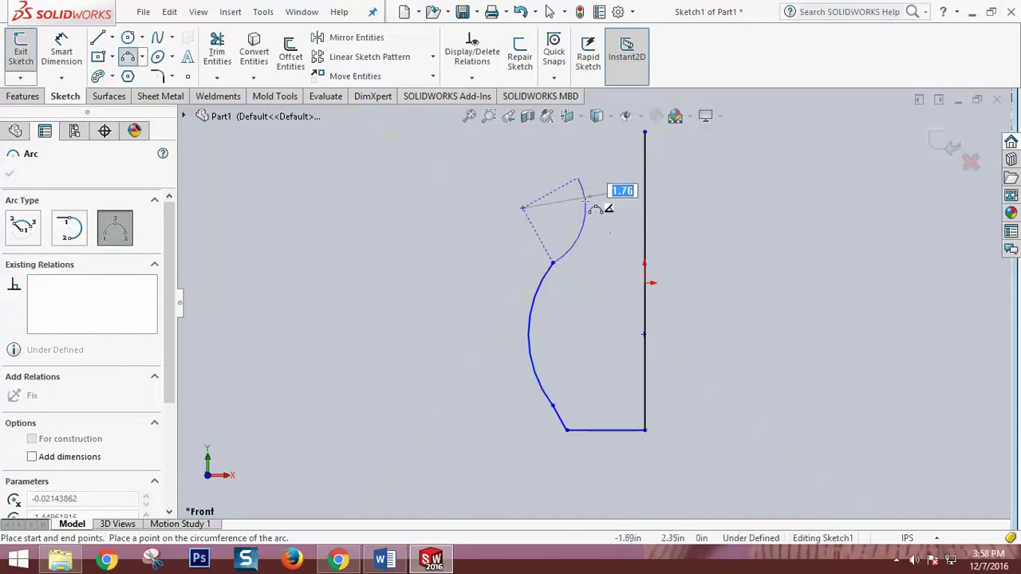
pyautogui.click(572, 231)
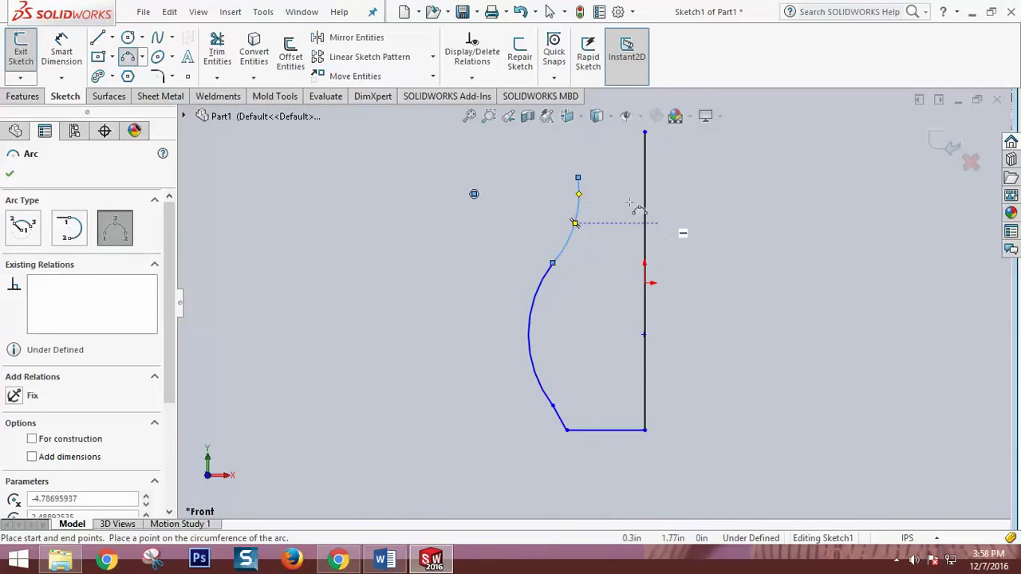
pyautogui.scroll(2, 598, 179)
pyautogui.scroll(-3, 580, 180)
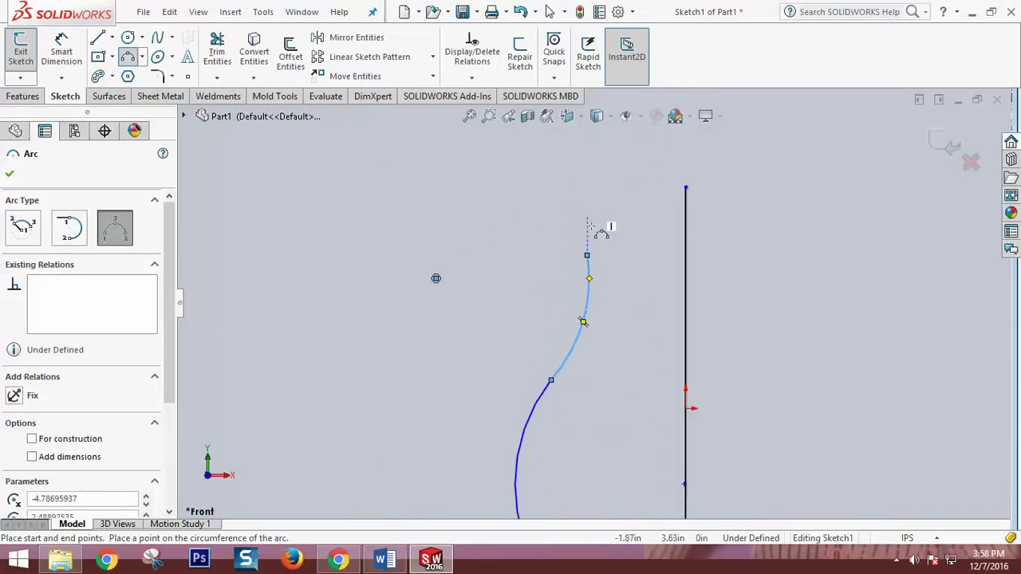
# Draw a short neck line above the upper arc and a horizontal top line to the vertical line
pyautogui.click(99, 40)
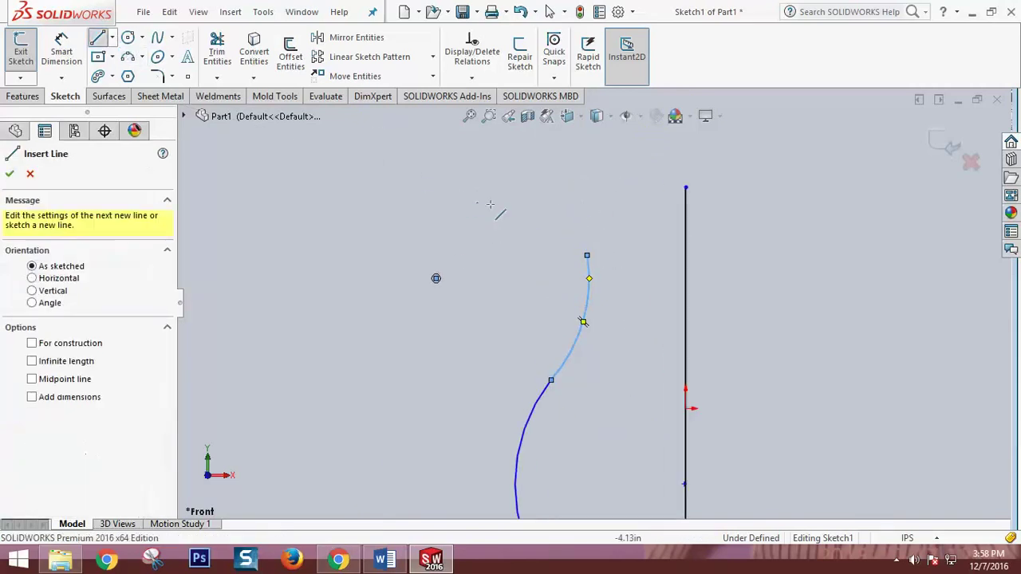
pyautogui.click(587, 255)
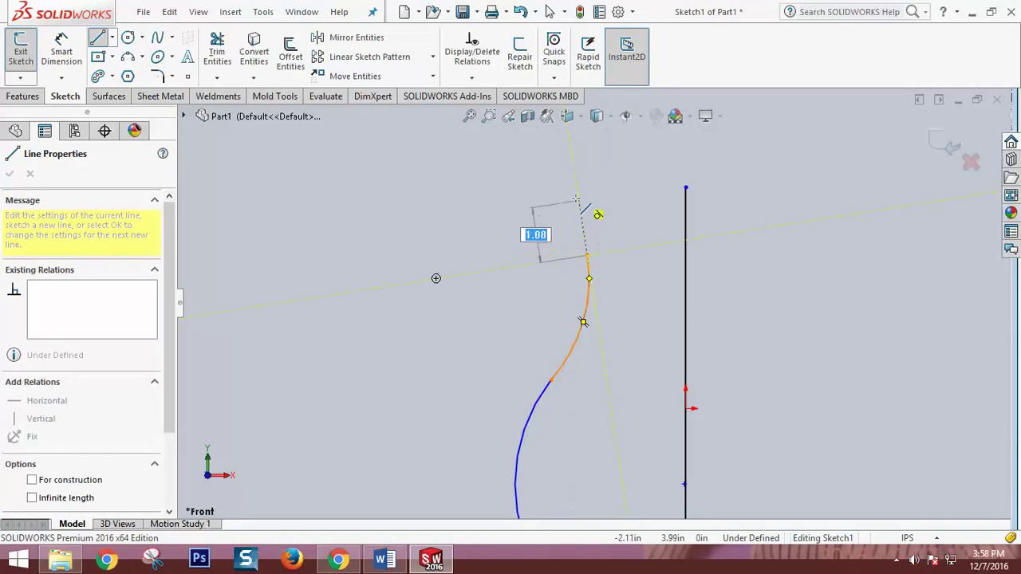
pyautogui.click(571, 189)
pyautogui.press('Escape')
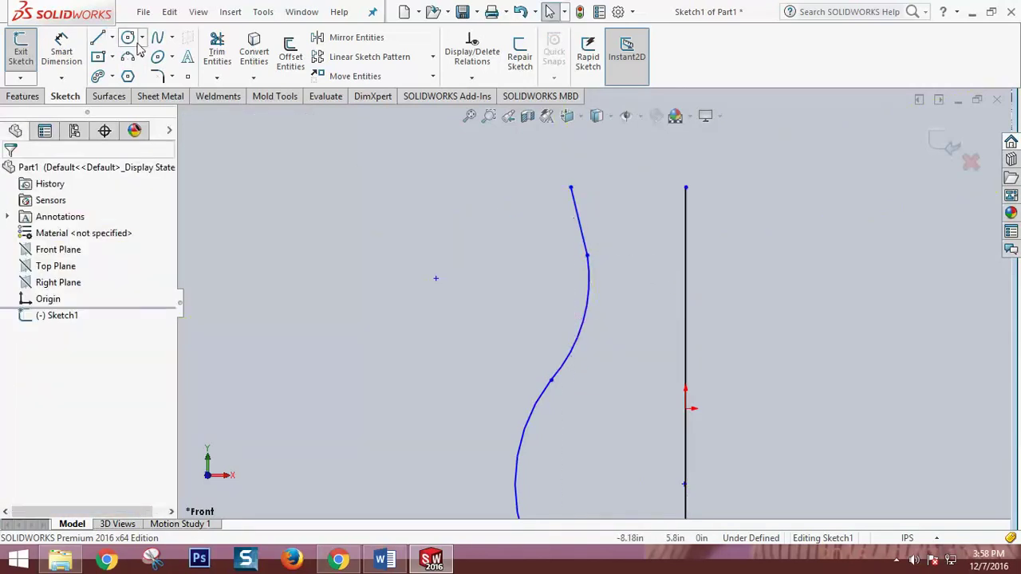
pyautogui.click(99, 38)
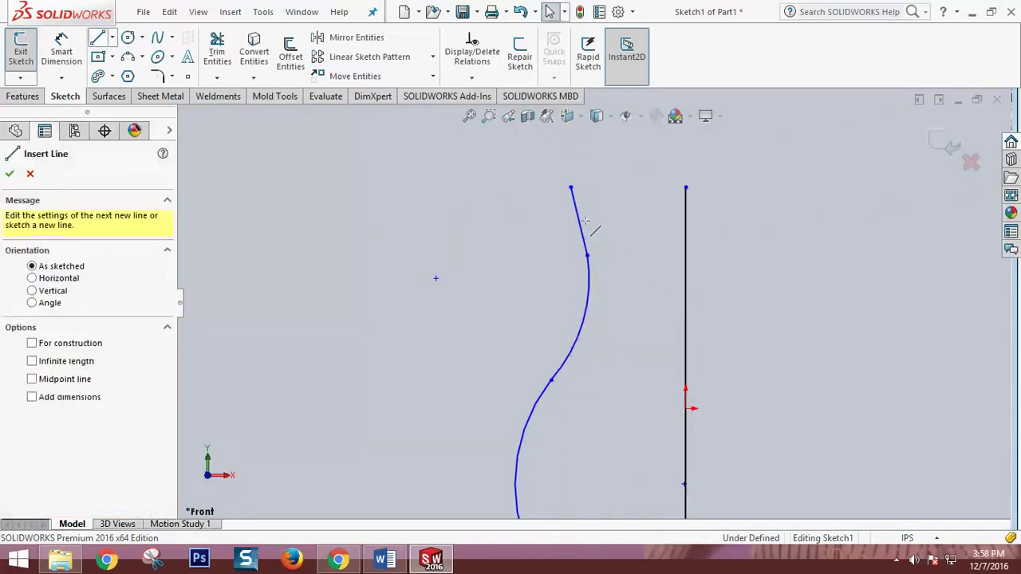
pyautogui.click(684, 188)
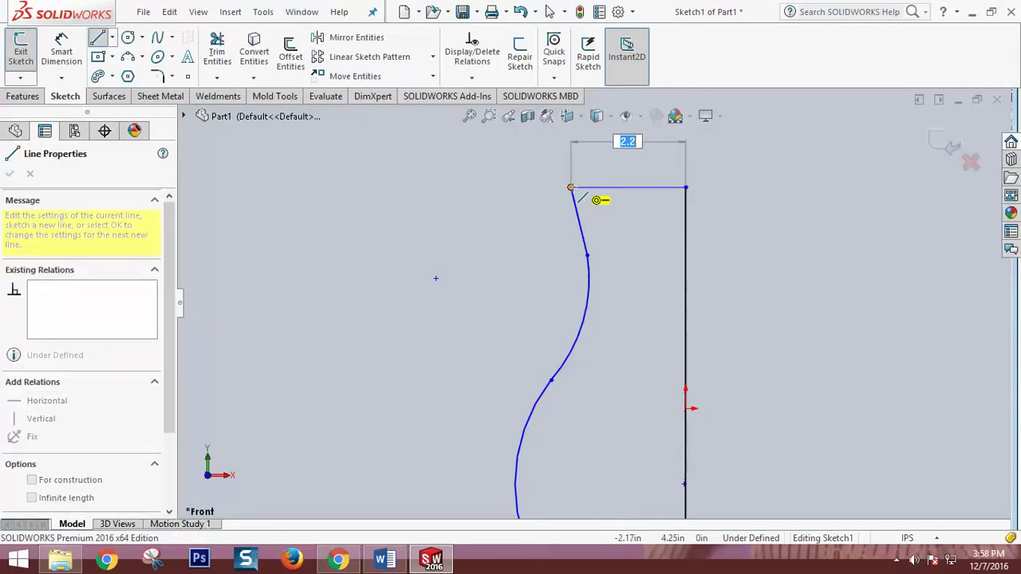
pyautogui.click(571, 188)
pyautogui.scroll(4, 593, 302)
pyautogui.press('Escape')
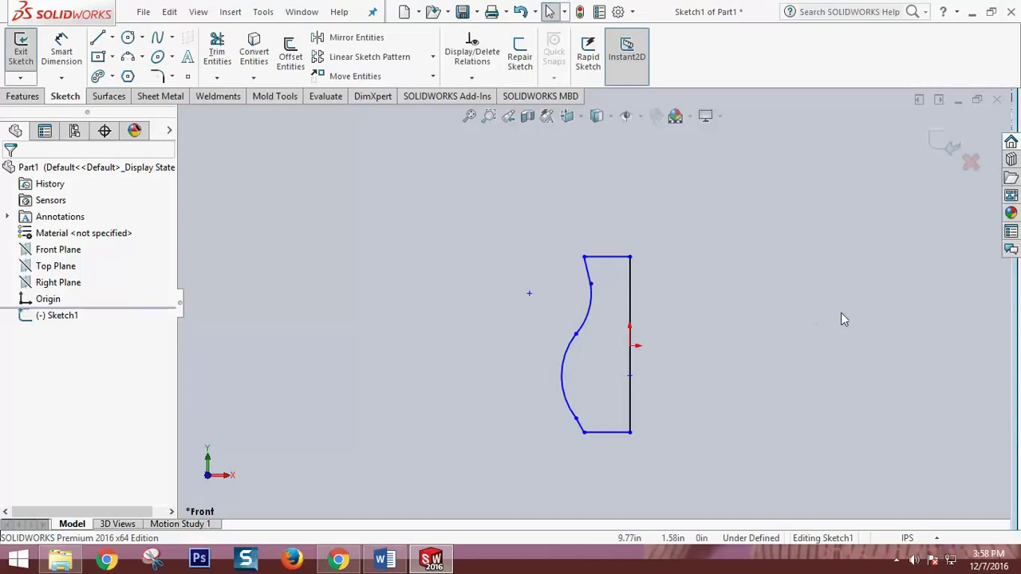
# Exit the sketch and revolve the profile 360° around the vertical line into Revolve1
pyautogui.click(945, 147)
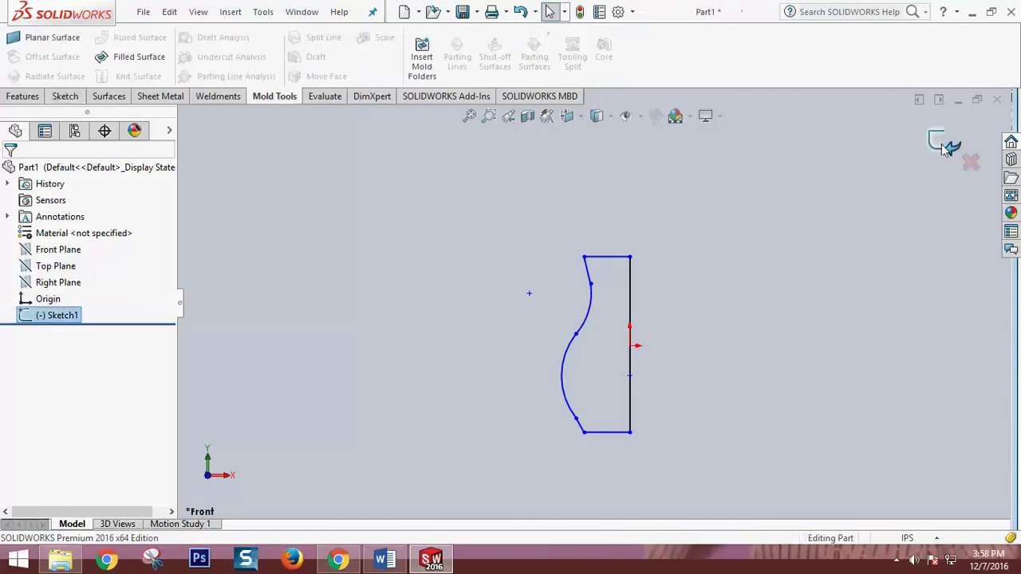
pyautogui.click(22, 96)
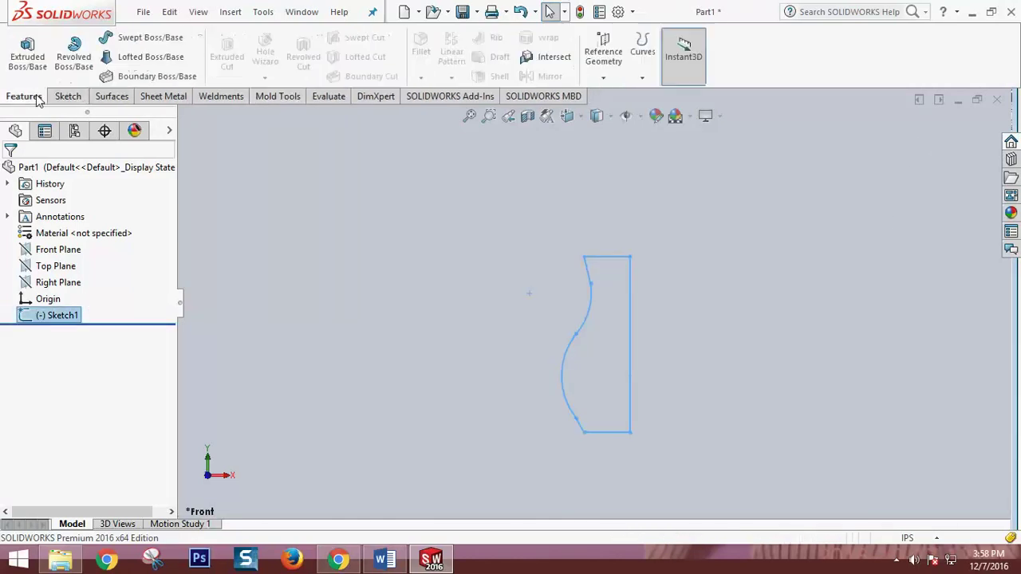
pyautogui.click(88, 59)
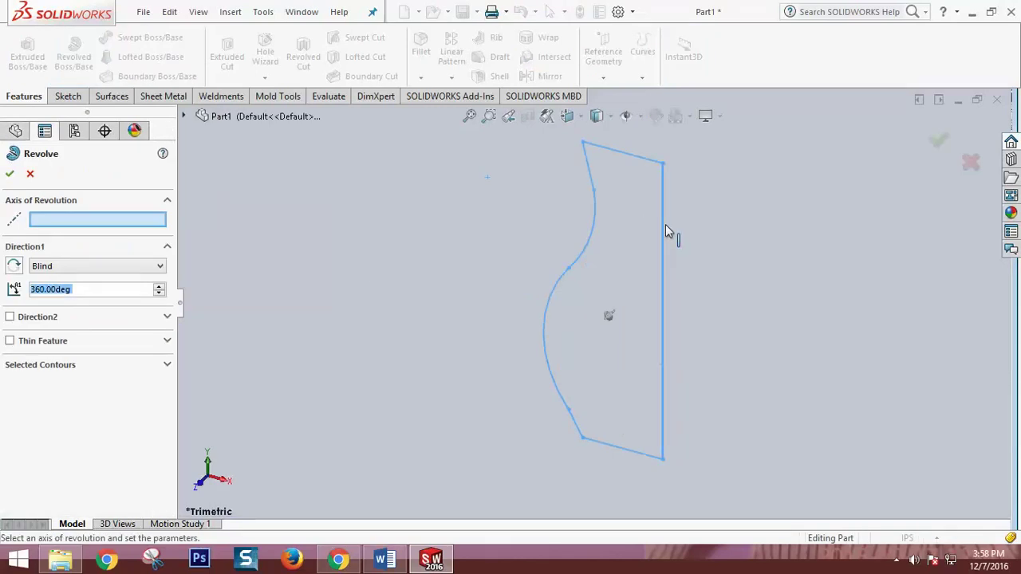
pyautogui.click(664, 231)
pyautogui.click(8, 174)
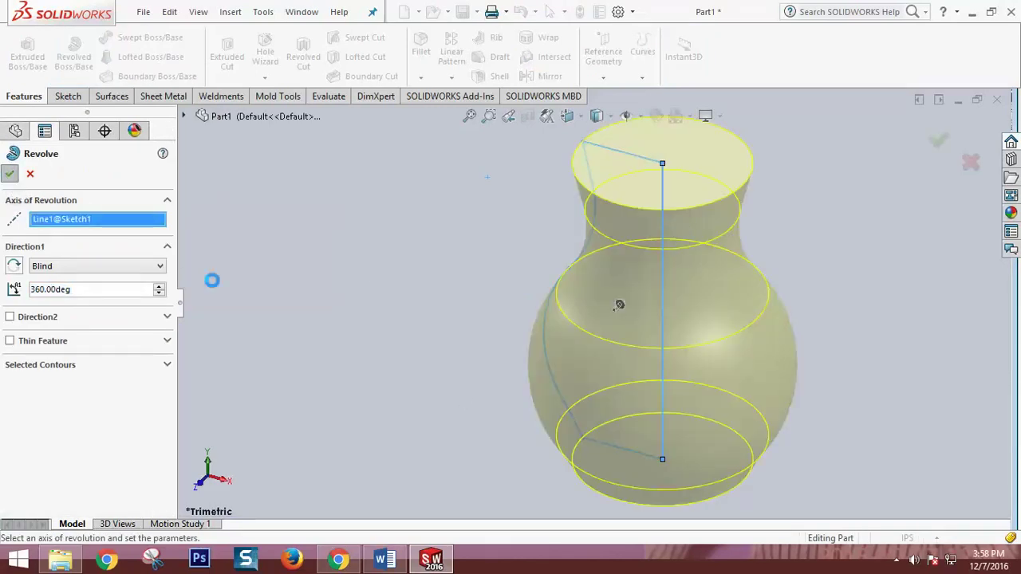
pyautogui.scroll(3, 478, 363)
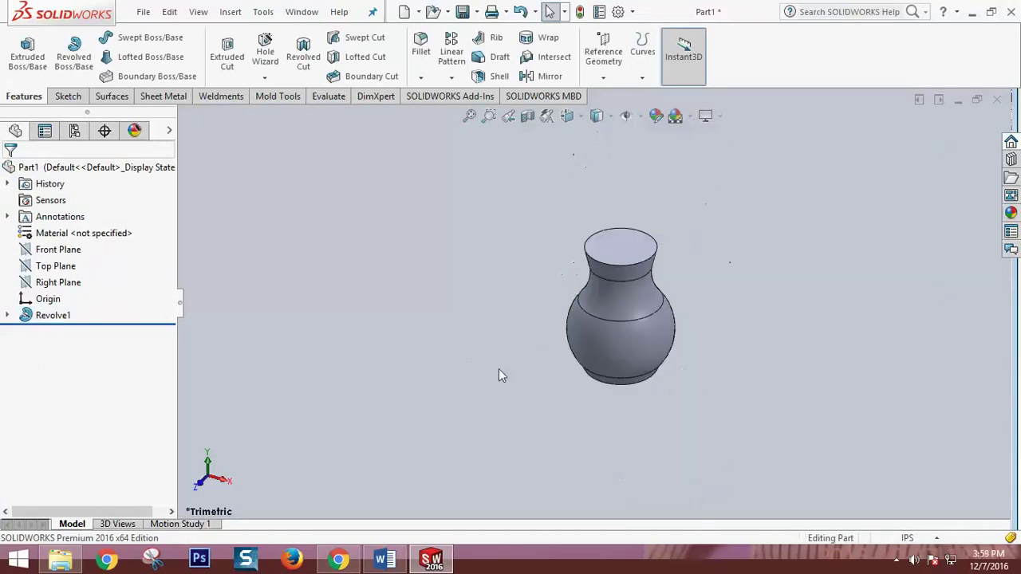
pyautogui.moveTo(499, 371)
pyautogui.mouseDown(button='middle')
pyautogui.moveTo(659, 409)
pyautogui.moveTo(693, 343)
pyautogui.moveTo(714, 448)
pyautogui.moveTo(661, 406)
pyautogui.moveTo(672, 372)
pyautogui.moveTo(694, 435)
pyautogui.mouseUp(button='middle')
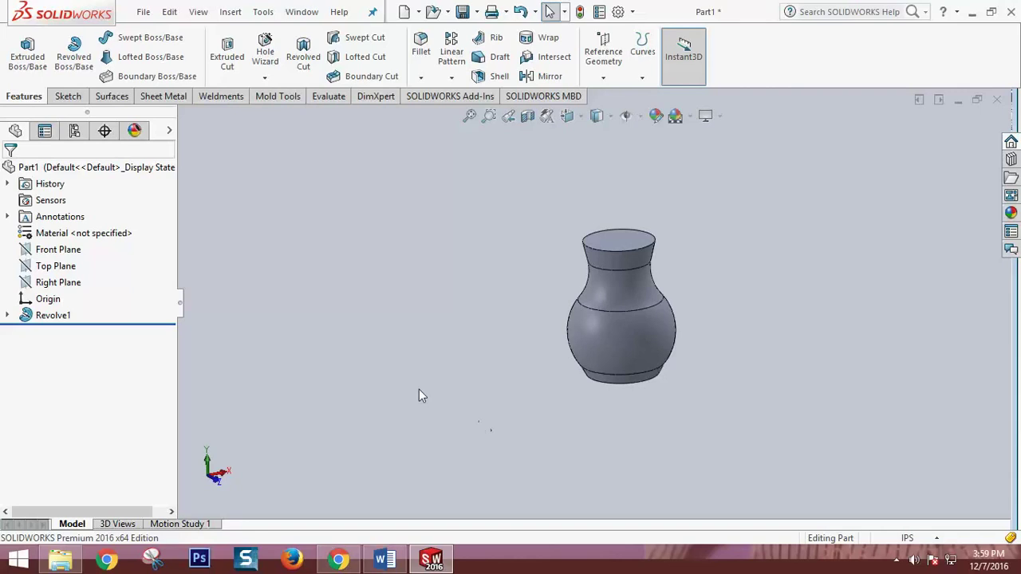
# Start a new sketch on the Front Plane, view it Normal To, and switch to Word
pyautogui.click(67, 253)
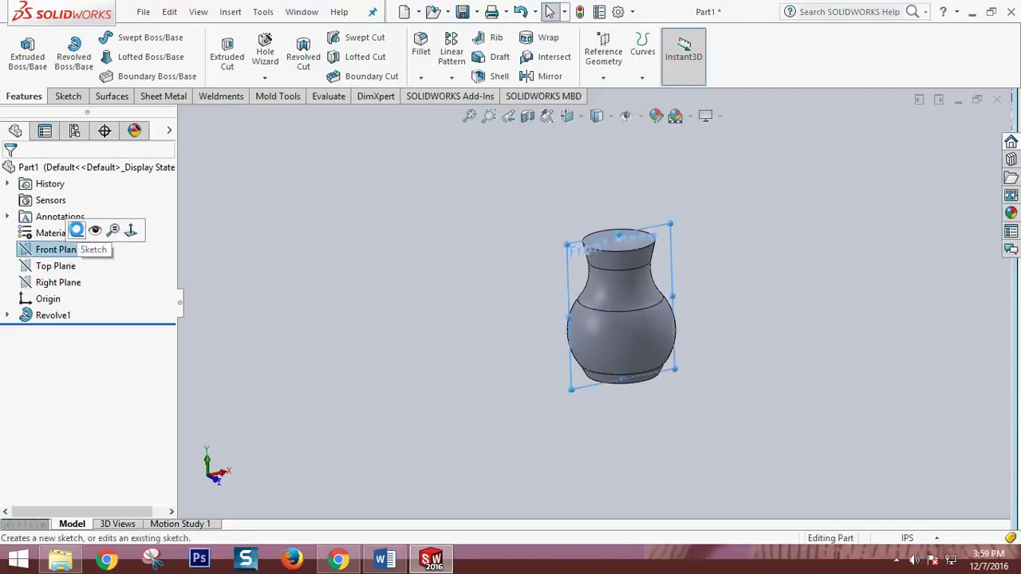
pyautogui.click(76, 229)
pyautogui.rightClick(76, 255)
pyautogui.click(139, 237)
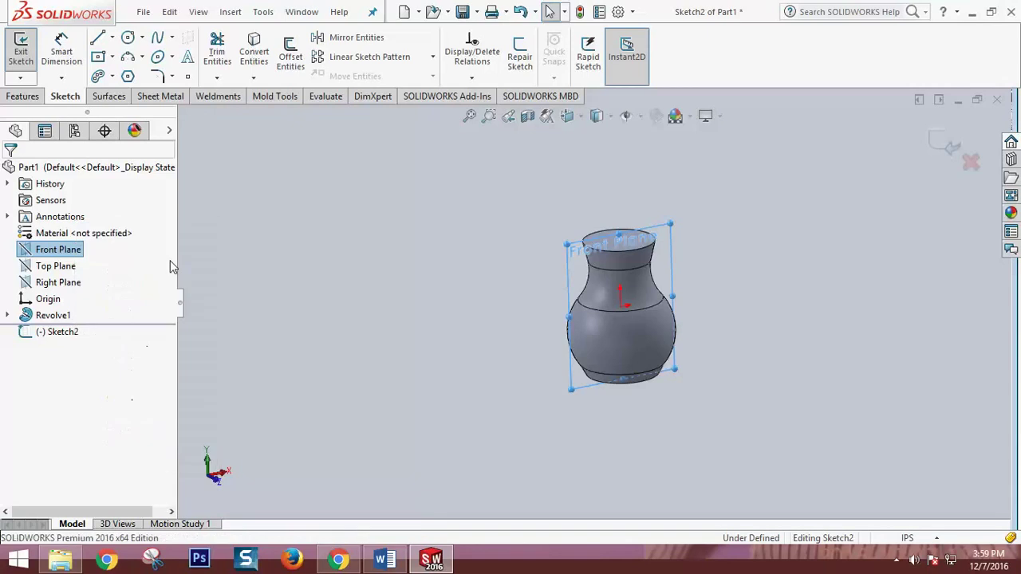
pyautogui.click(385, 560)
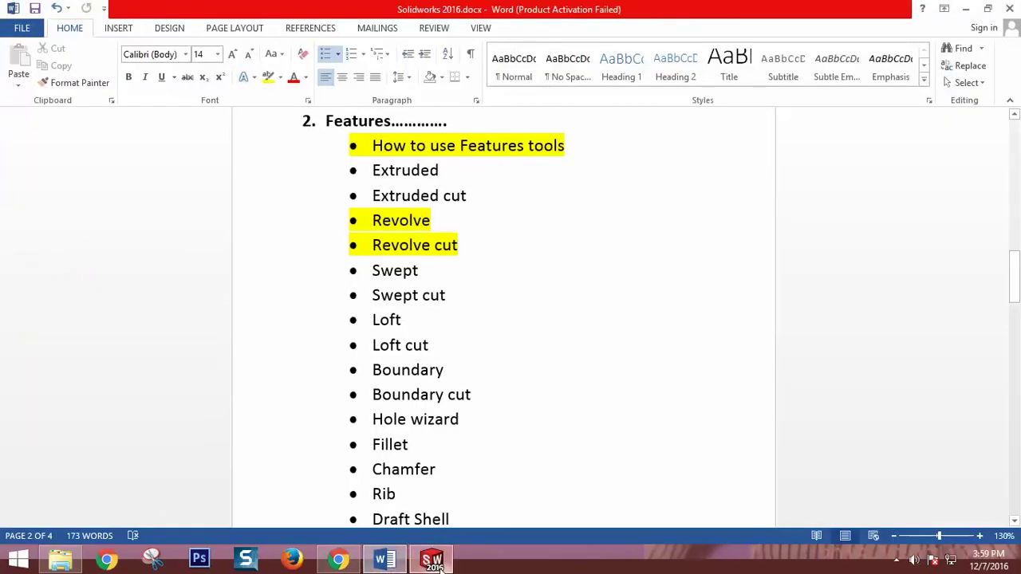
# Return to SOLIDWORKS and zoom the view around the vase in the empty Sketch2
pyautogui.click(426, 563)
pyautogui.press('z')
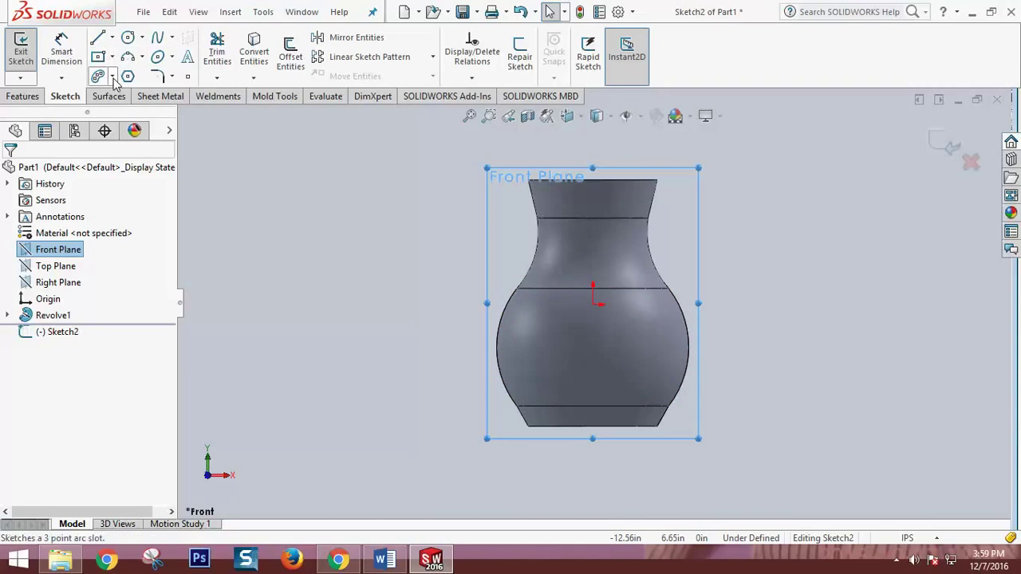
# Draw two hexagons with the Polygon tool, one beside the vase body and one beside the neck
pyautogui.click(112, 78)
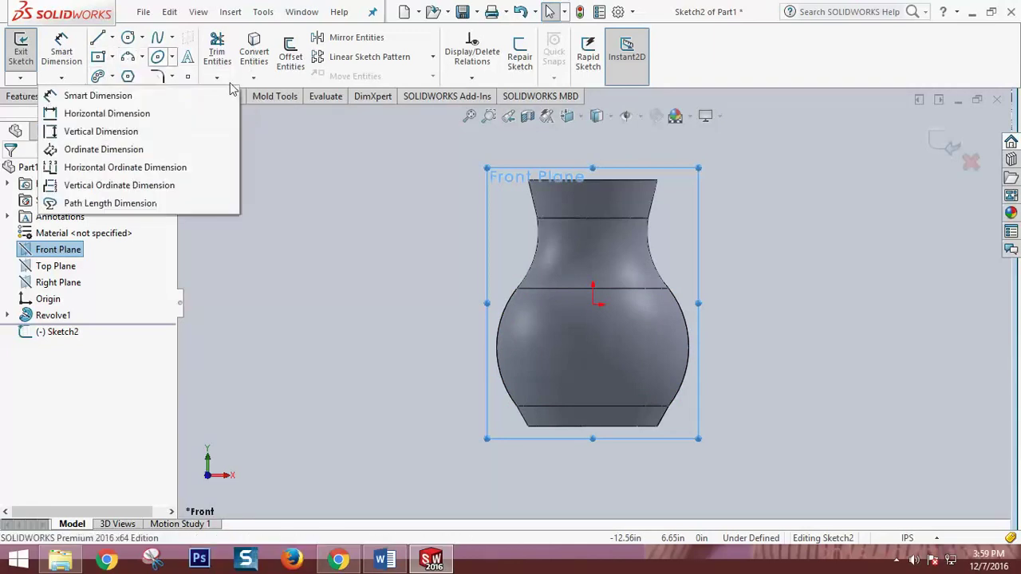
pyautogui.click(128, 76)
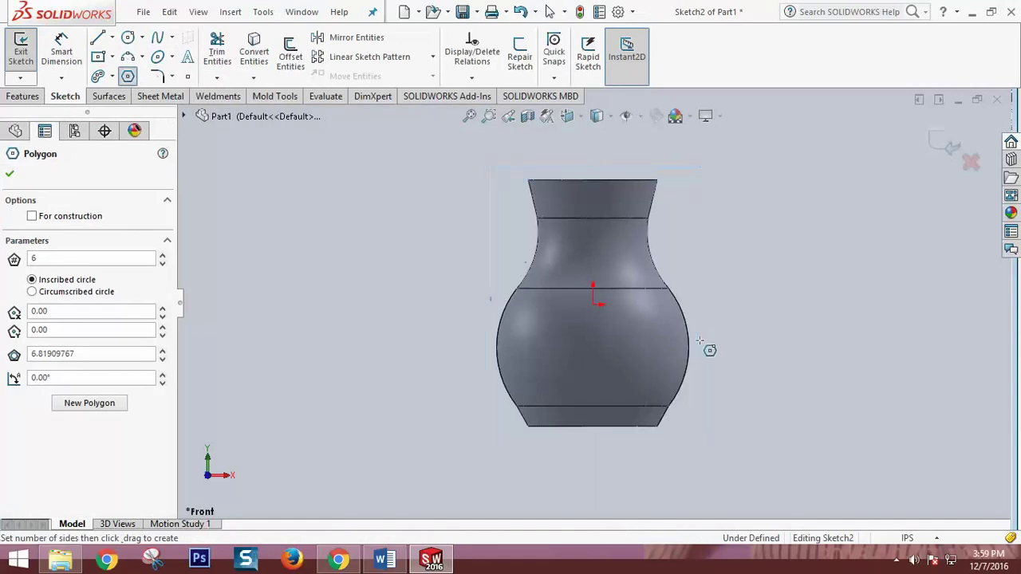
pyautogui.click(700, 341)
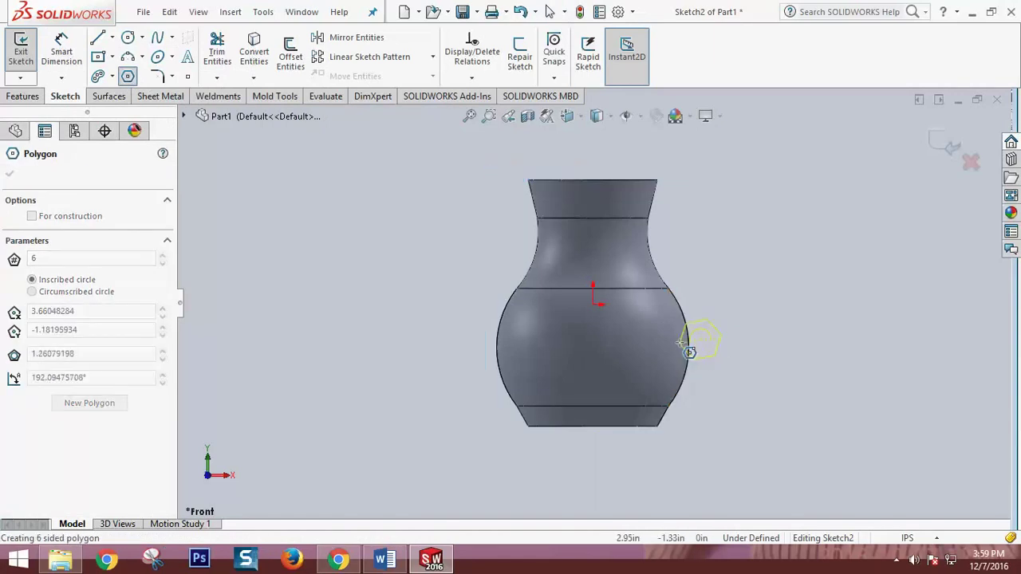
pyautogui.click(682, 341)
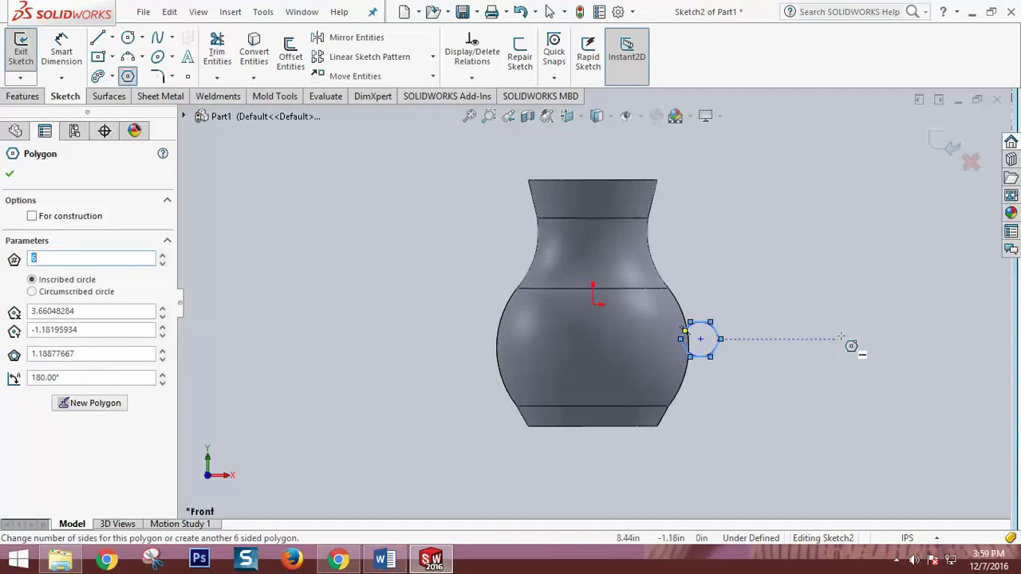
pyautogui.press('Escape')
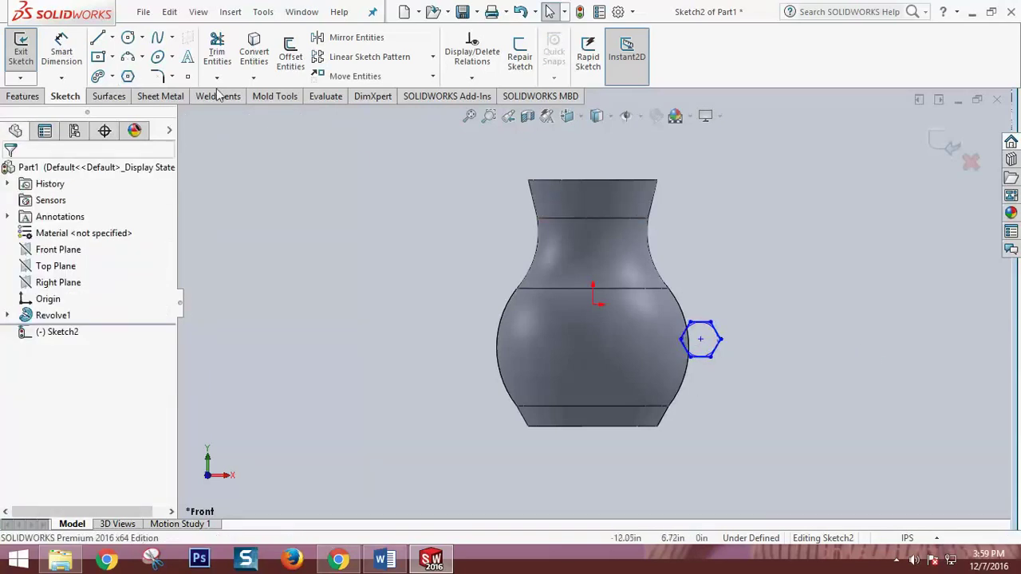
pyautogui.click(128, 76)
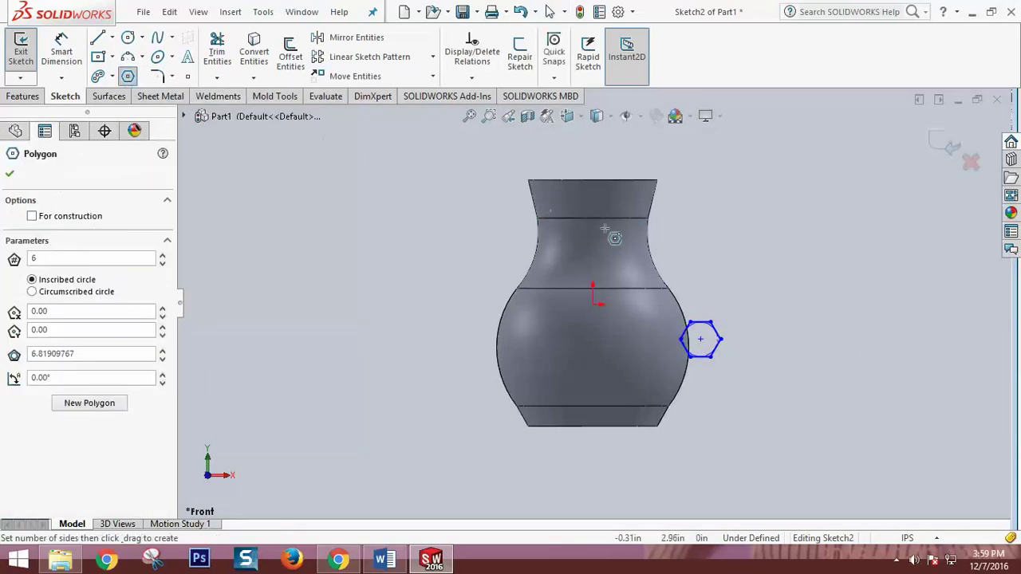
pyautogui.click(660, 256)
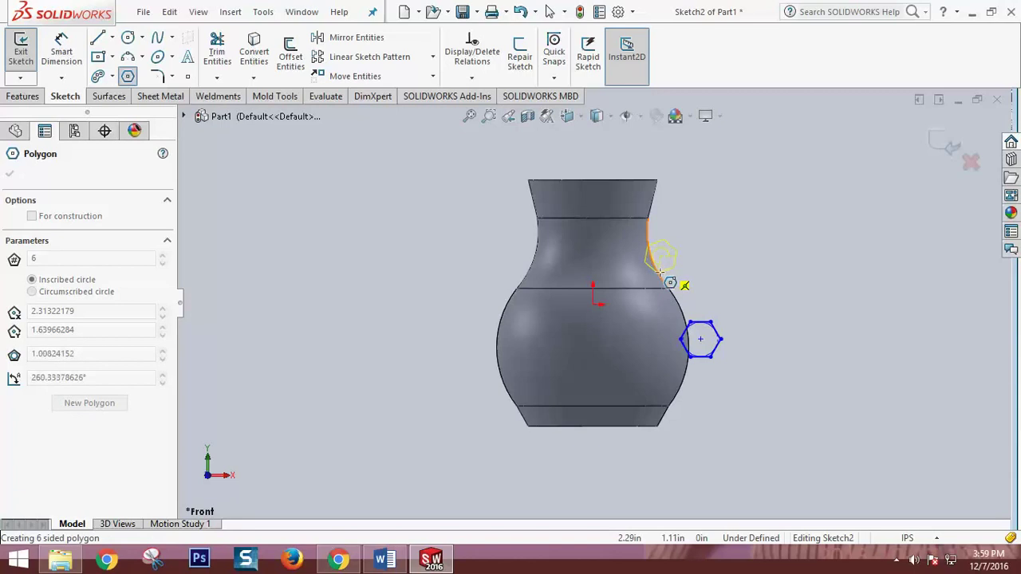
pyautogui.click(661, 272)
pyautogui.press('Escape')
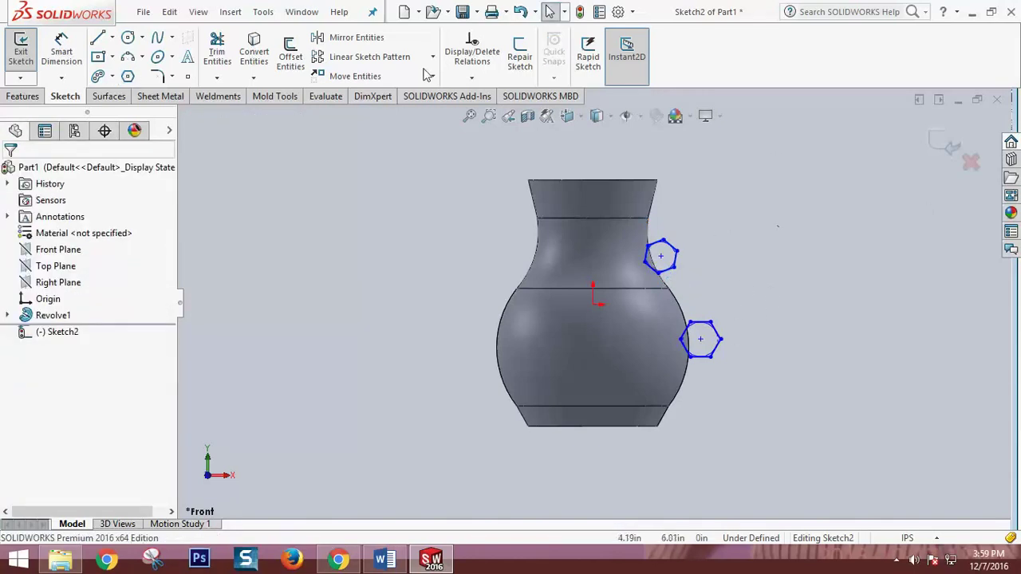
# Draw a vertical centerline through the vase axis and exit the sketch
pyautogui.click(112, 38)
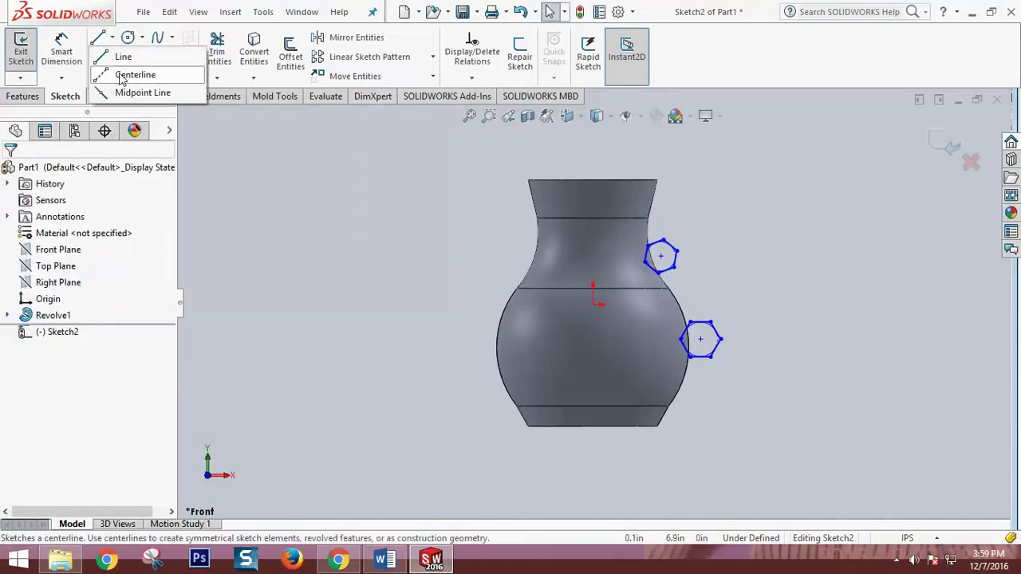
pyautogui.click(127, 76)
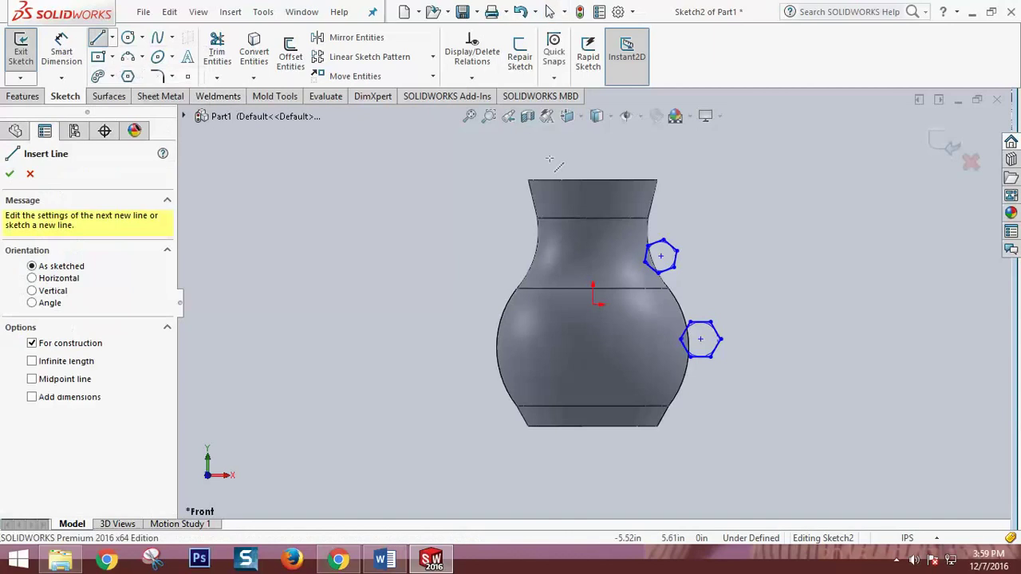
pyautogui.click(592, 180)
pyautogui.click(593, 456)
pyautogui.press('Escape')
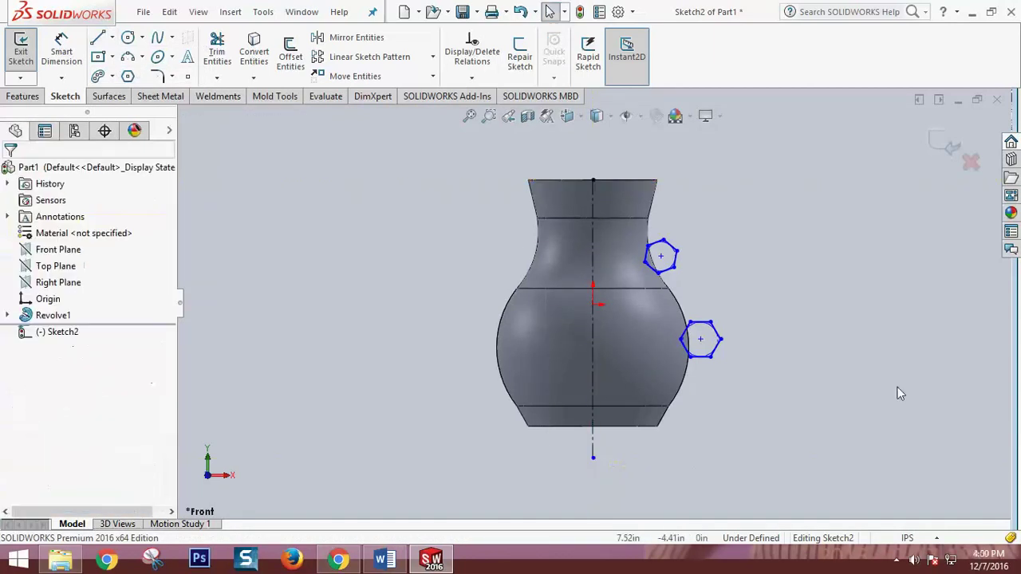
pyautogui.click(944, 144)
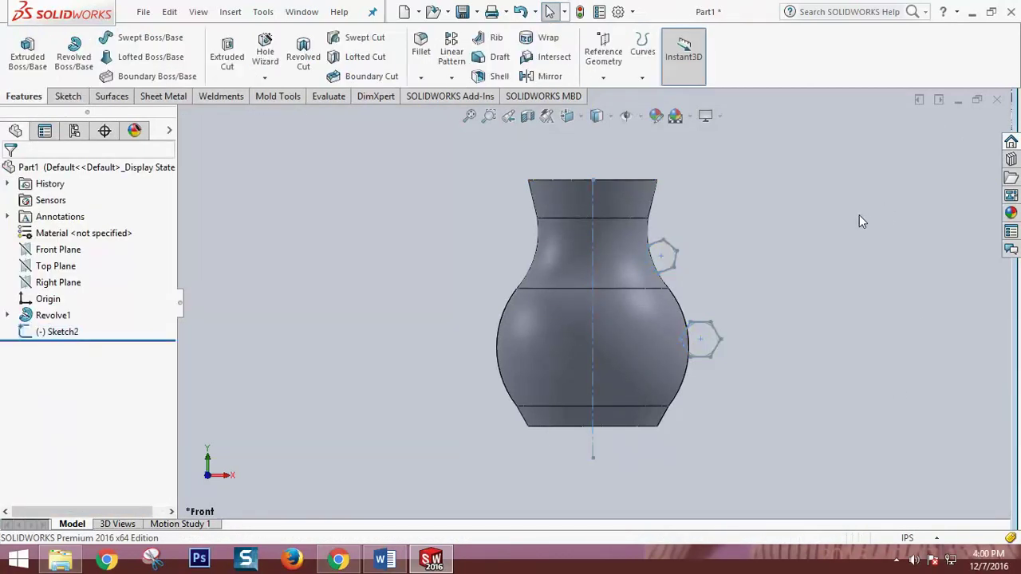
# Revolve-cut the hexagon Sketch2 360° around the centerline, creating Cut-Revolve1
pyautogui.moveTo(859, 215); pyautogui.dragTo(821, 254, button='middle')
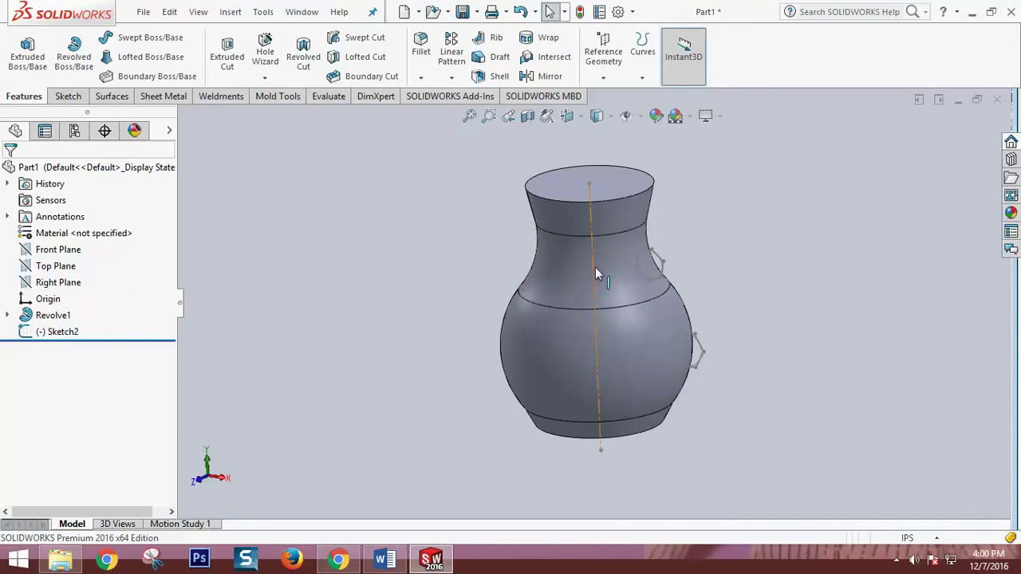
pyautogui.click(314, 71)
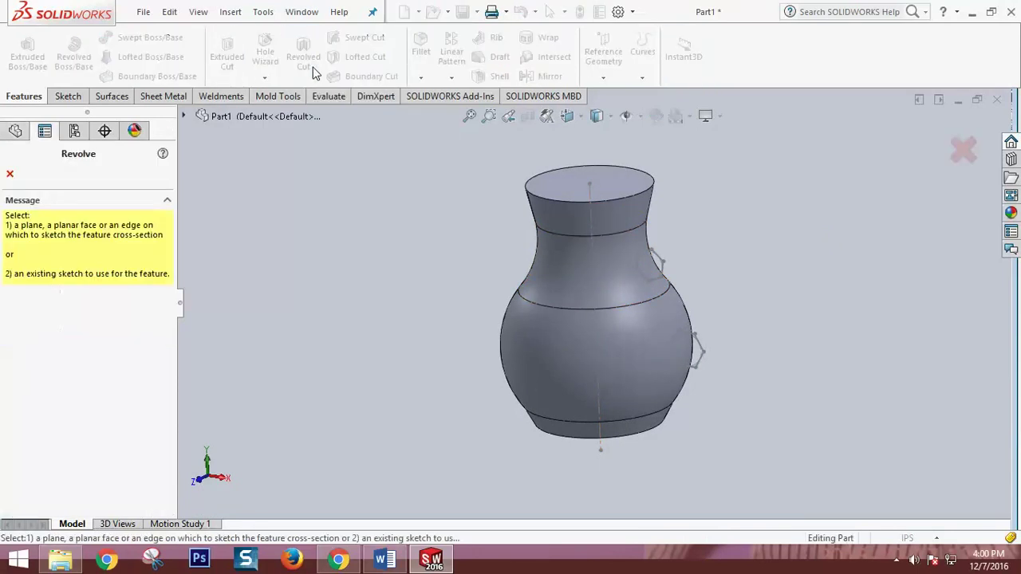
pyautogui.click(596, 256)
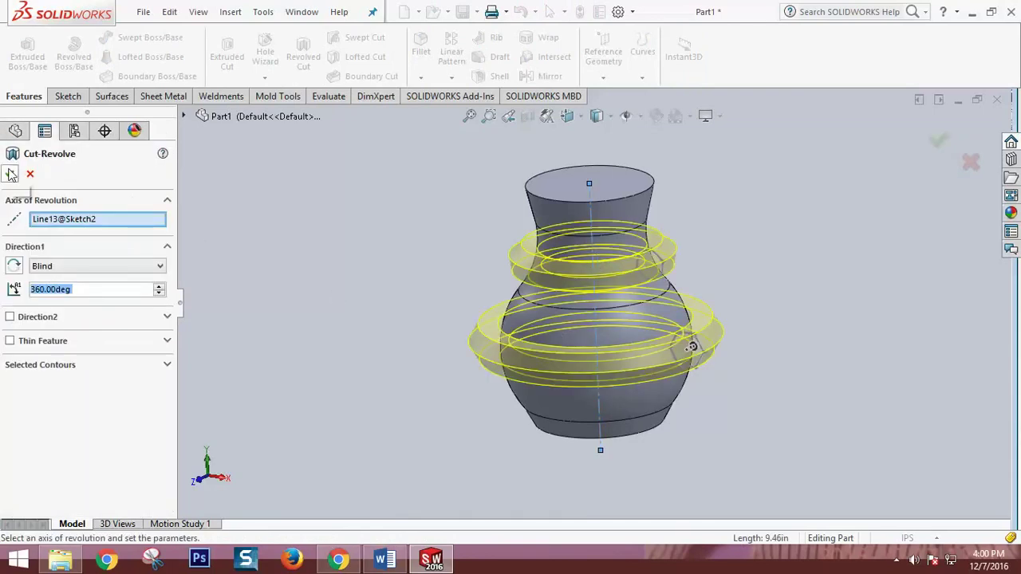
pyautogui.click(10, 174)
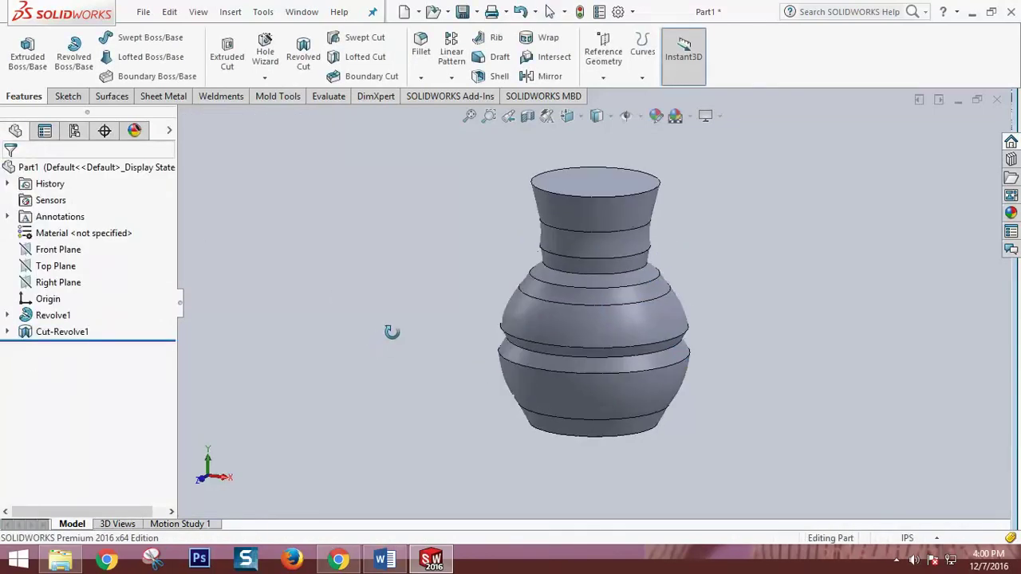
# Switch the display style to Shaded without edges and orbit to inspect the grooved vase
pyautogui.moveTo(392, 331)
pyautogui.mouseDown(button='middle')
pyautogui.moveTo(439, 214)
pyautogui.moveTo(385, 402)
pyautogui.mouseUp(button='middle')
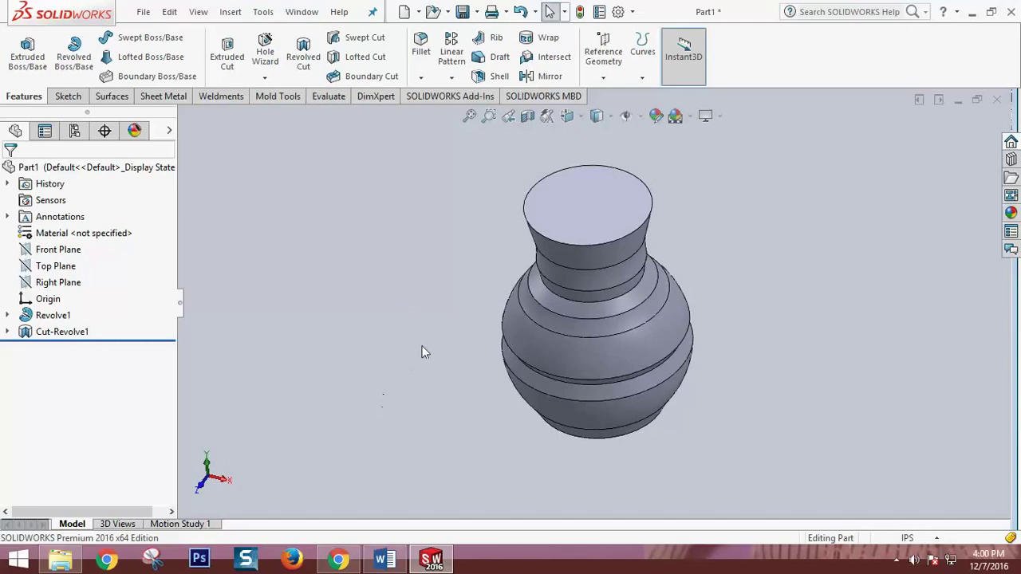
pyautogui.moveTo(425, 352)
pyautogui.mouseDown(button='middle')
pyautogui.moveTo(428, 308)
pyautogui.moveTo(482, 243)
pyautogui.moveTo(597, 221)
pyautogui.moveTo(487, 335)
pyautogui.moveTo(577, 339)
pyautogui.mouseUp(button='middle')
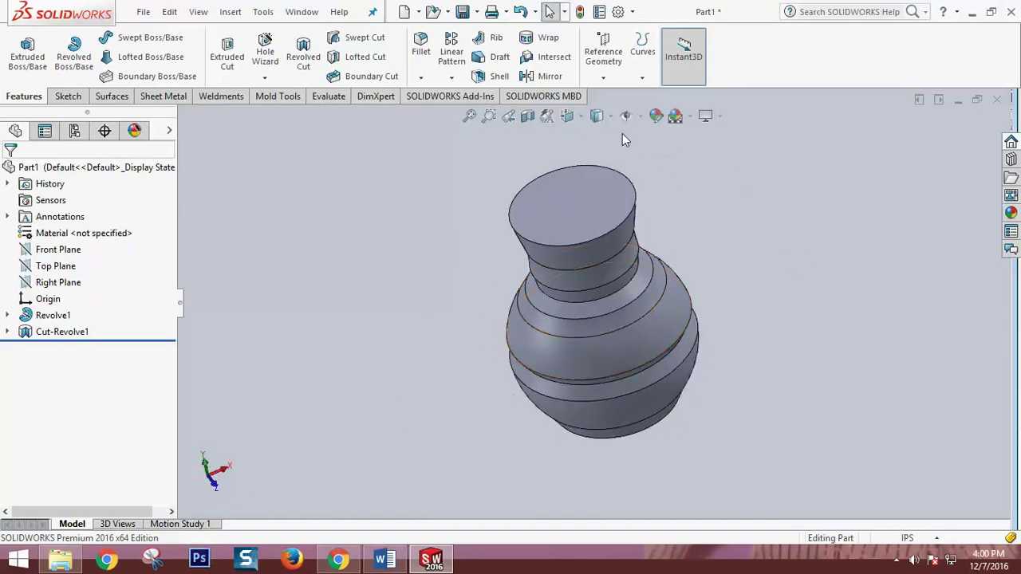
pyautogui.click(600, 116)
pyautogui.click(597, 156)
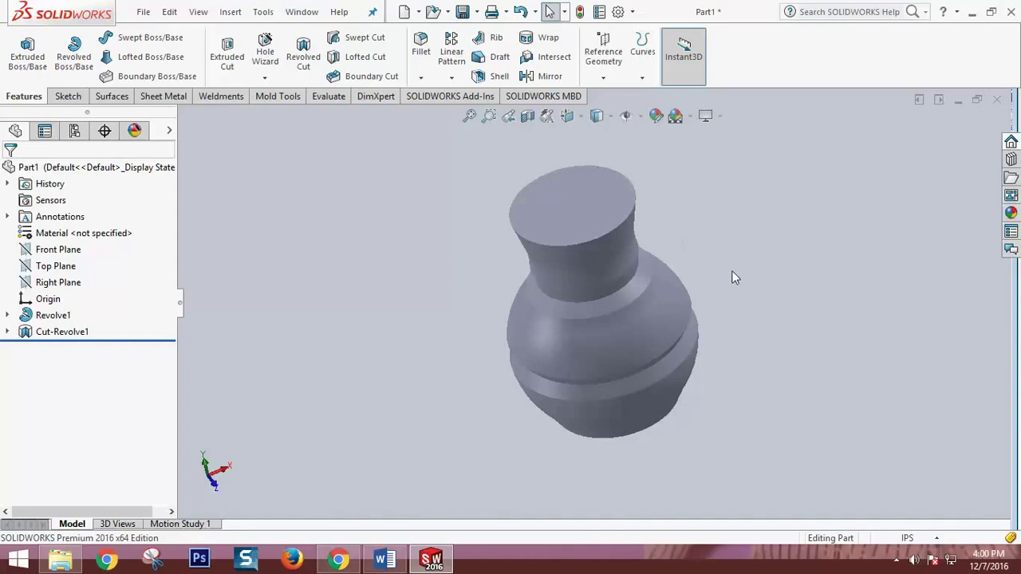
pyautogui.moveTo(792, 285); pyautogui.dragTo(789, 182, button='middle')
pyautogui.moveTo(782, 146)
pyautogui.mouseDown(button='middle')
pyautogui.moveTo(712, 271)
pyautogui.moveTo(763, 328)
pyautogui.moveTo(688, 280)
pyautogui.mouseUp(button='middle')
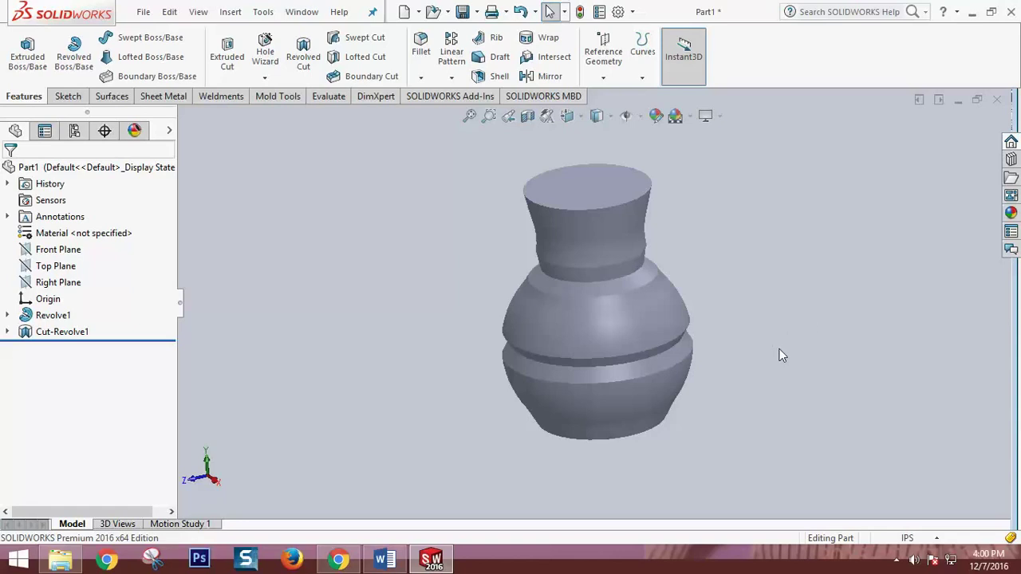
pyautogui.moveTo(779, 354)
pyautogui.mouseDown(button='middle')
pyautogui.moveTo(778, 261)
pyautogui.moveTo(780, 269)
pyautogui.mouseUp(button='middle')
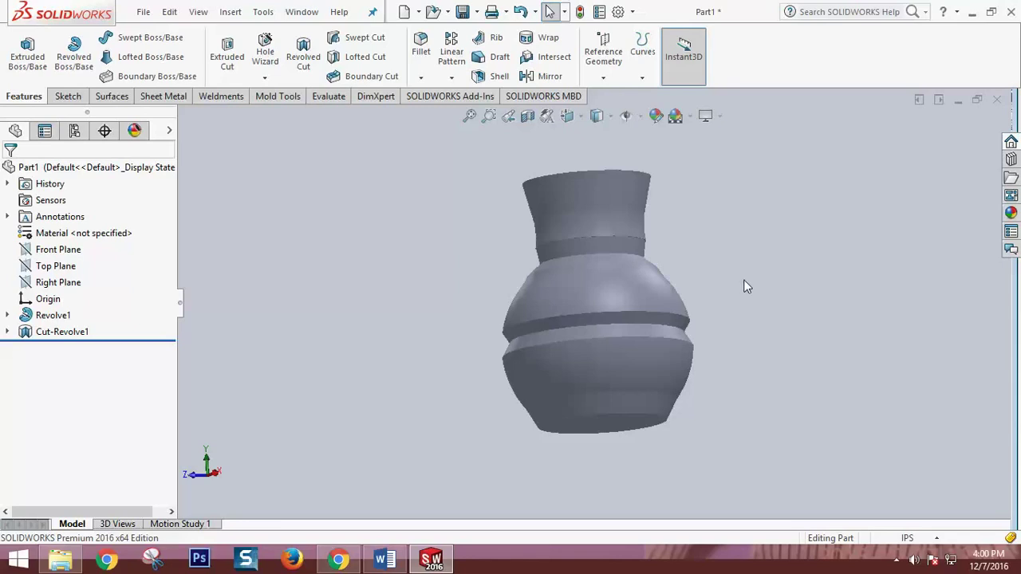
pyautogui.moveTo(744, 280)
pyautogui.mouseDown(button='middle')
pyautogui.moveTo(747, 256)
pyautogui.moveTo(725, 348)
pyautogui.moveTo(744, 283)
pyautogui.mouseUp(button='middle')
pyautogui.moveTo(717, 241)
pyautogui.mouseDown(button='middle')
pyautogui.moveTo(744, 362)
pyautogui.moveTo(679, 310)
pyautogui.moveTo(848, 218)
pyautogui.moveTo(754, 235)
pyautogui.moveTo(705, 276)
pyautogui.mouseUp(button='middle')
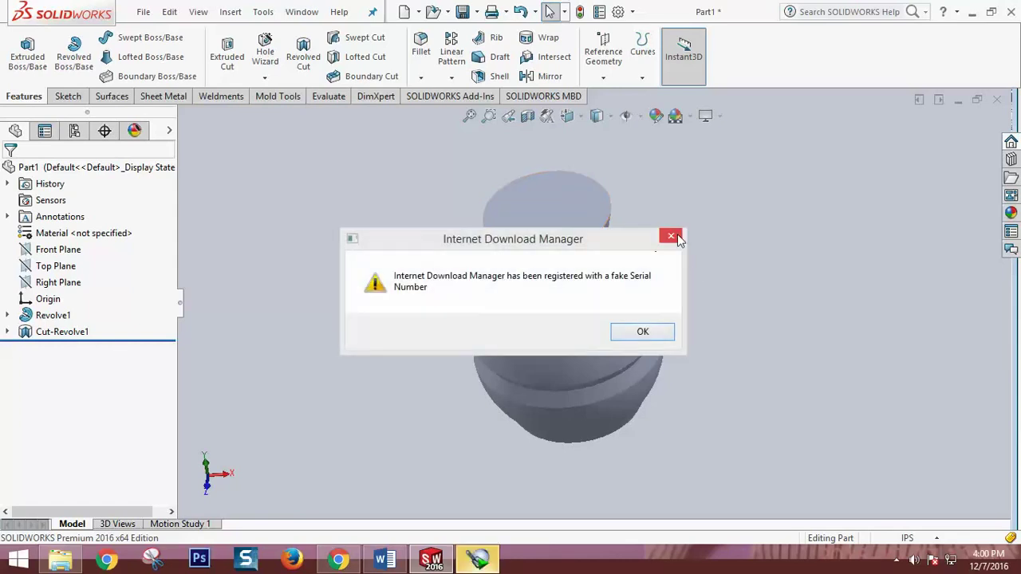
# Close the download manager warning and exit the download manager from the system tray
pyautogui.click(671, 237)
pyautogui.click(896, 560)
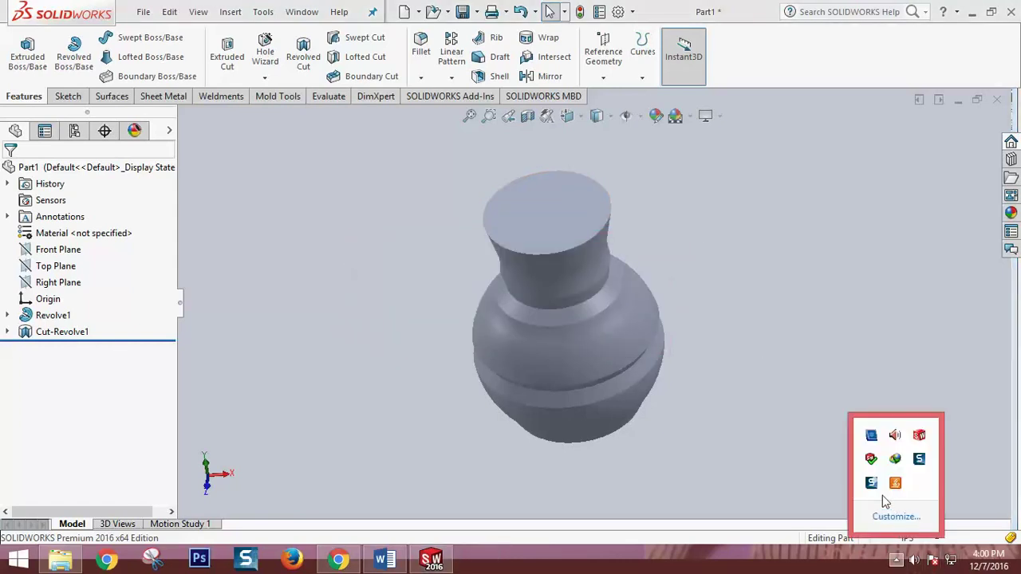
pyautogui.rightClick(917, 458)
pyautogui.click(915, 448)
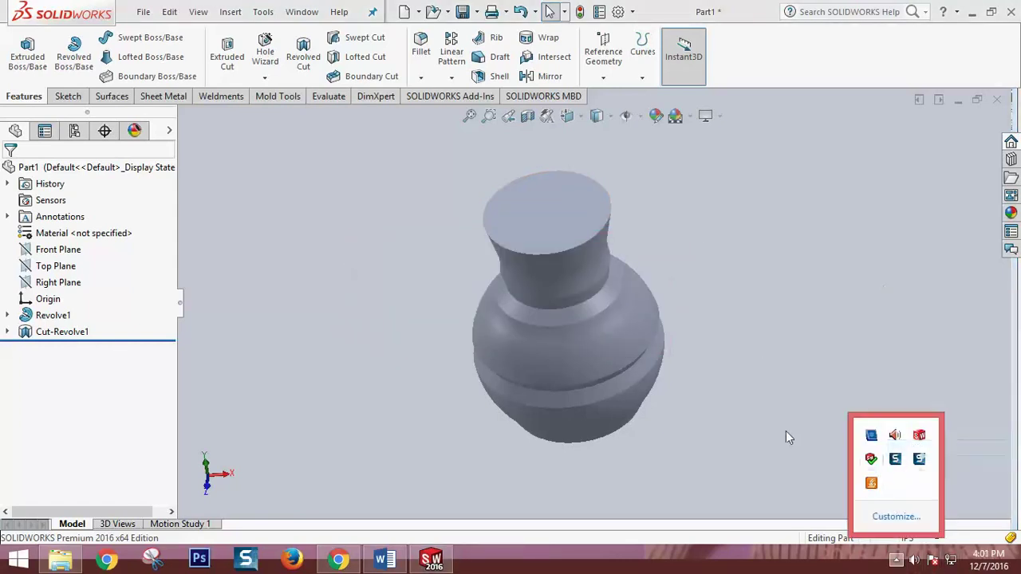
pyautogui.click(774, 420)
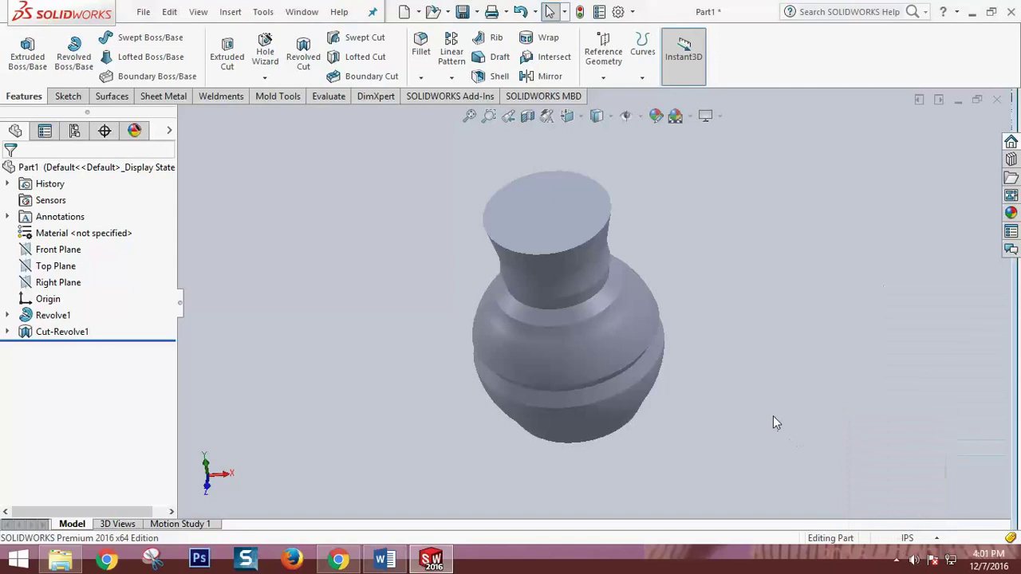
# Shell the vase with a 0.10in wall, removing its top face to leave it open
pyautogui.click(492, 79)
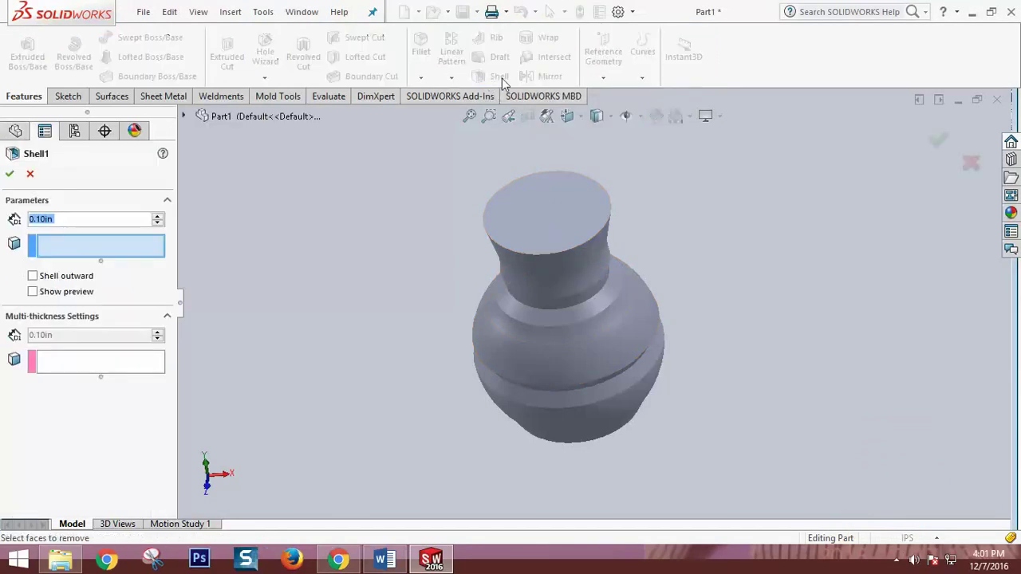
pyautogui.click(558, 208)
pyautogui.moveTo(699, 216)
pyautogui.mouseDown(button='middle')
pyautogui.moveTo(694, 292)
pyautogui.moveTo(639, 258)
pyautogui.mouseUp(button='middle')
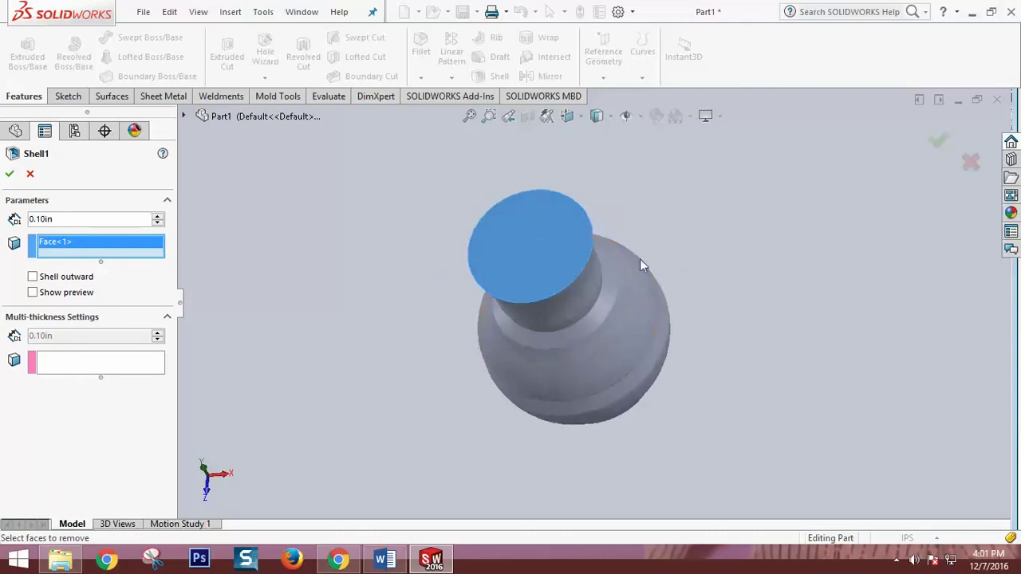
pyautogui.click(10, 173)
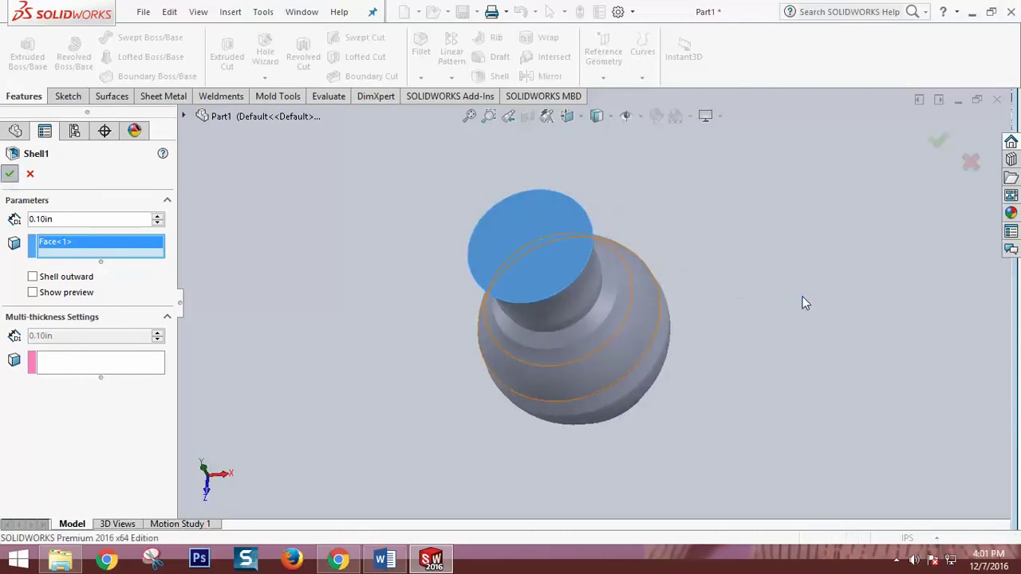
# Orbit the hollowed vase to inspect its underside and open mouth
pyautogui.moveTo(768, 342)
pyautogui.mouseDown(button='middle')
pyautogui.moveTo(770, 204)
pyautogui.moveTo(808, 362)
pyautogui.moveTo(790, 503)
pyautogui.moveTo(784, 406)
pyautogui.moveTo(817, 253)
pyautogui.moveTo(702, 298)
pyautogui.moveTo(433, 183)
pyautogui.moveTo(463, 384)
pyautogui.moveTo(415, 347)
pyautogui.moveTo(433, 194)
pyautogui.moveTo(449, 250)
pyautogui.moveTo(438, 247)
pyautogui.moveTo(581, 403)
pyautogui.mouseUp(button='middle')
pyautogui.moveTo(682, 245)
pyautogui.mouseDown(button='middle')
pyautogui.moveTo(640, 413)
pyautogui.moveTo(667, 252)
pyautogui.moveTo(706, 292)
pyautogui.moveTo(691, 257)
pyautogui.moveTo(674, 476)
pyautogui.moveTo(735, 365)
pyautogui.mouseUp(button='middle')
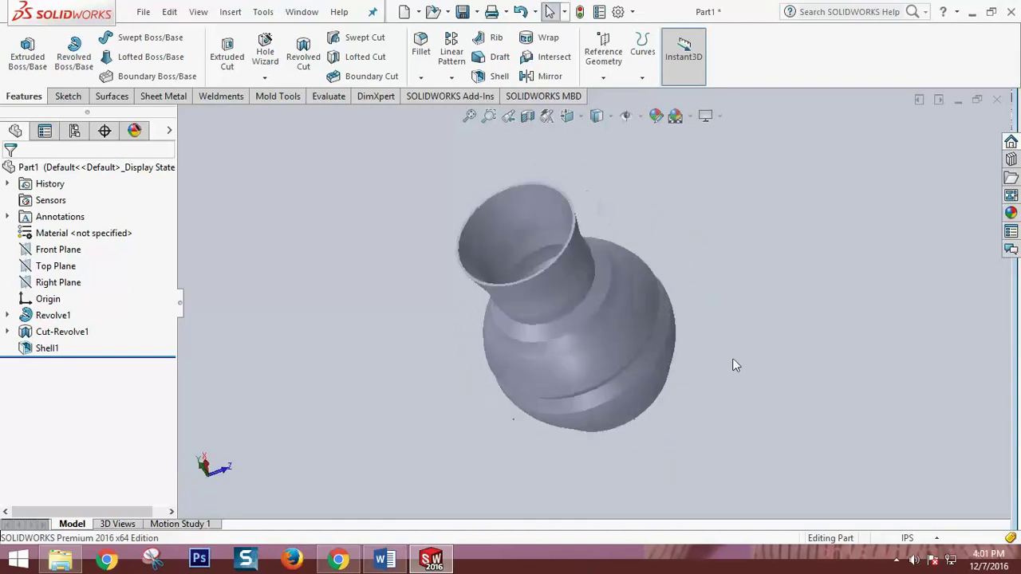
pyautogui.moveTo(756, 303)
pyautogui.mouseDown(button='middle')
pyautogui.moveTo(740, 359)
pyautogui.moveTo(761, 407)
pyautogui.moveTo(795, 353)
pyautogui.moveTo(813, 371)
pyautogui.moveTo(761, 298)
pyautogui.moveTo(775, 223)
pyautogui.moveTo(771, 238)
pyautogui.mouseUp(button='middle')
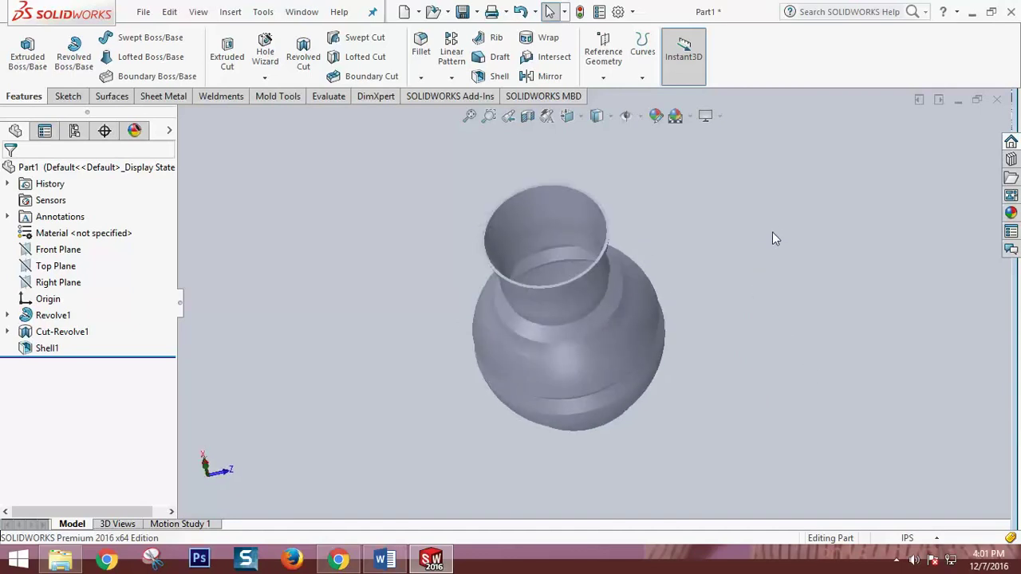